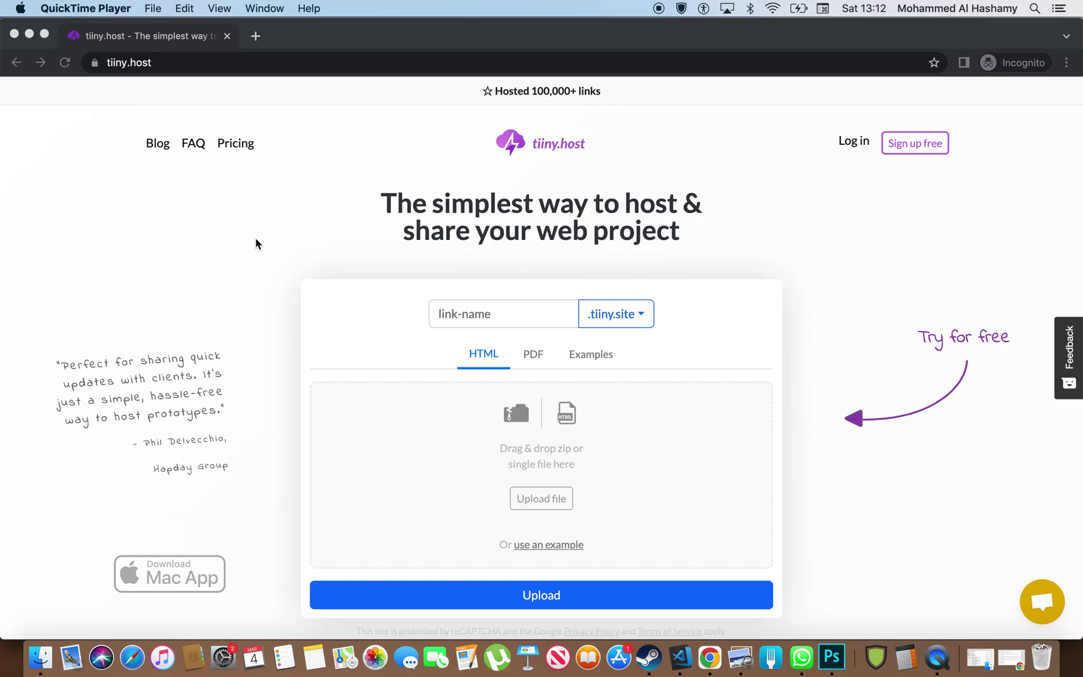
# Step: Bring the browser into focus and skim the tiiny.host homepage, briefly highlighting its headline
pyautogui.scroll(-2, 256, 242)
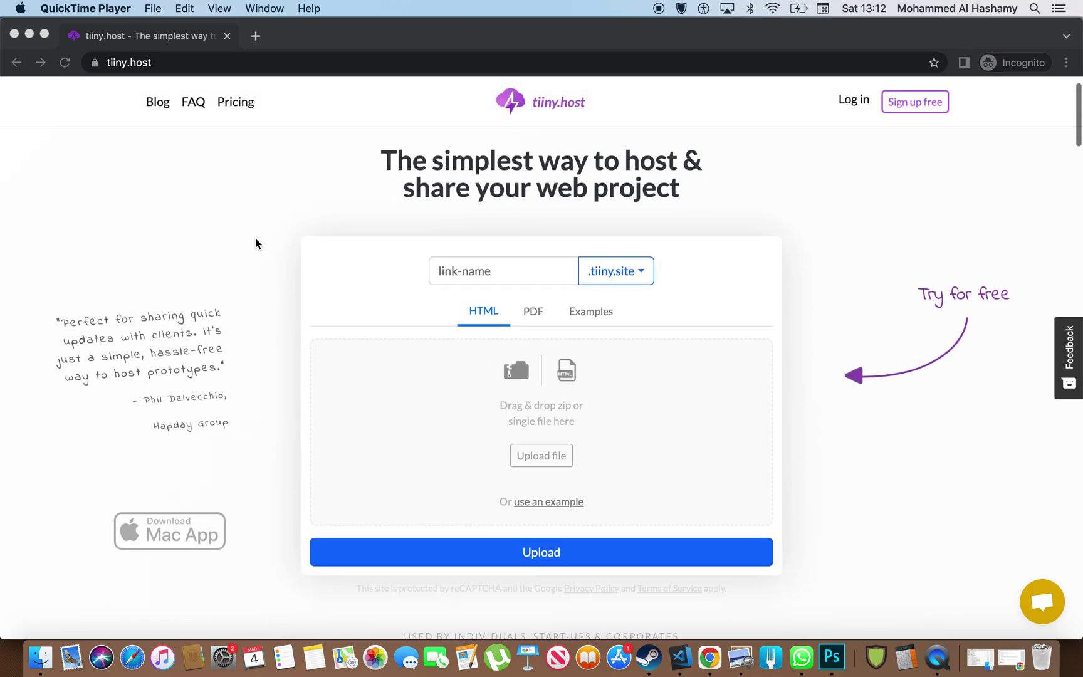
pyautogui.scroll(2, 256, 242)
pyautogui.scroll(-5, 271, 265)
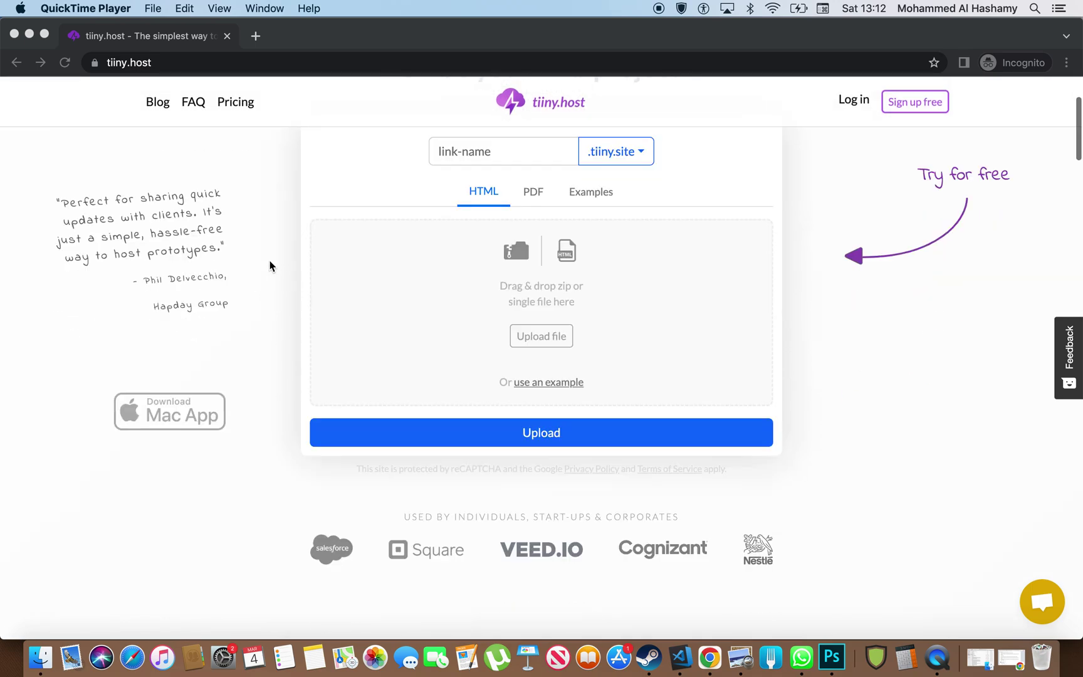
pyautogui.scroll(5, 271, 266)
pyautogui.click(422, 163)
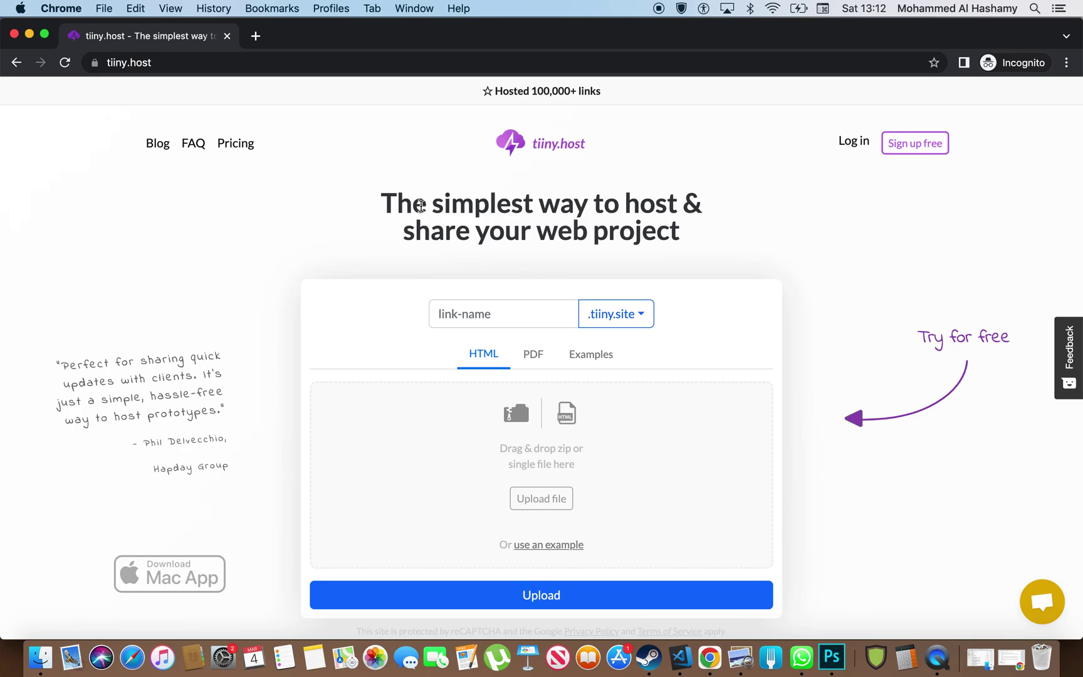
pyautogui.scroll(-5, 420, 207)
pyautogui.scroll(1, 422, 211)
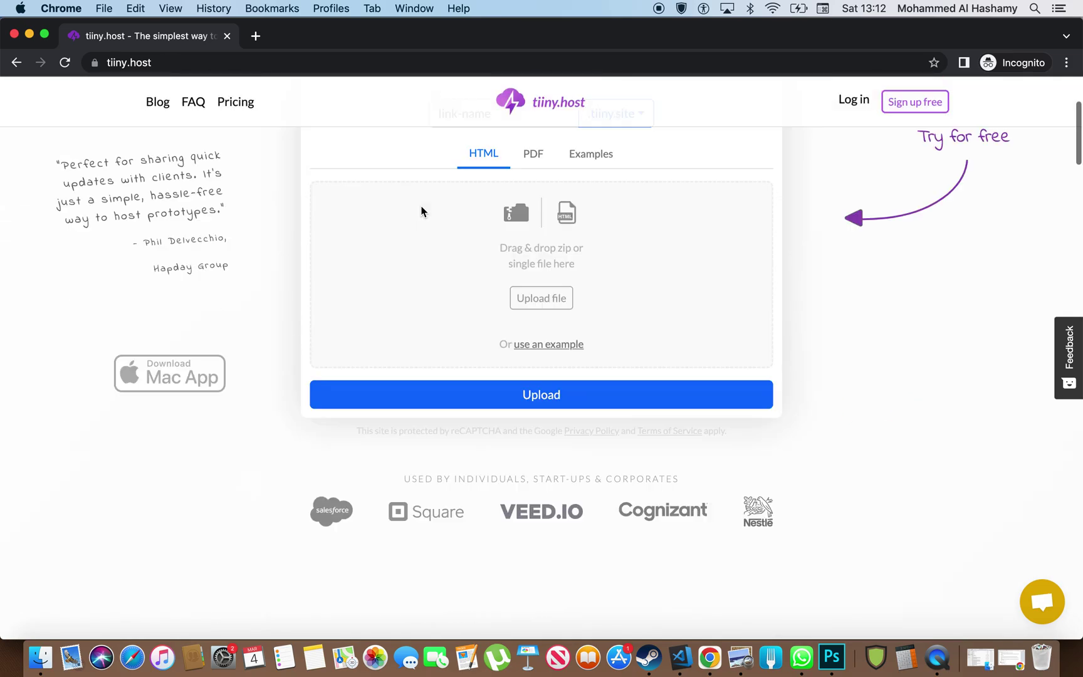
pyautogui.scroll(-8, 423, 211)
pyautogui.scroll(12, 422, 208)
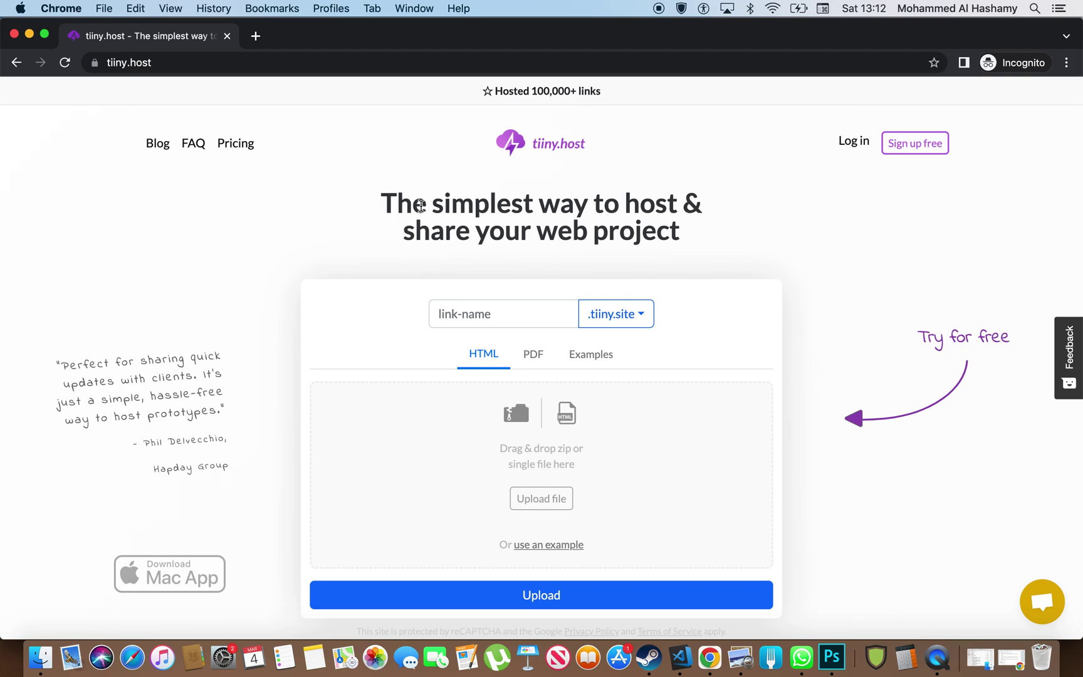
pyautogui.scroll(-2, 421, 206)
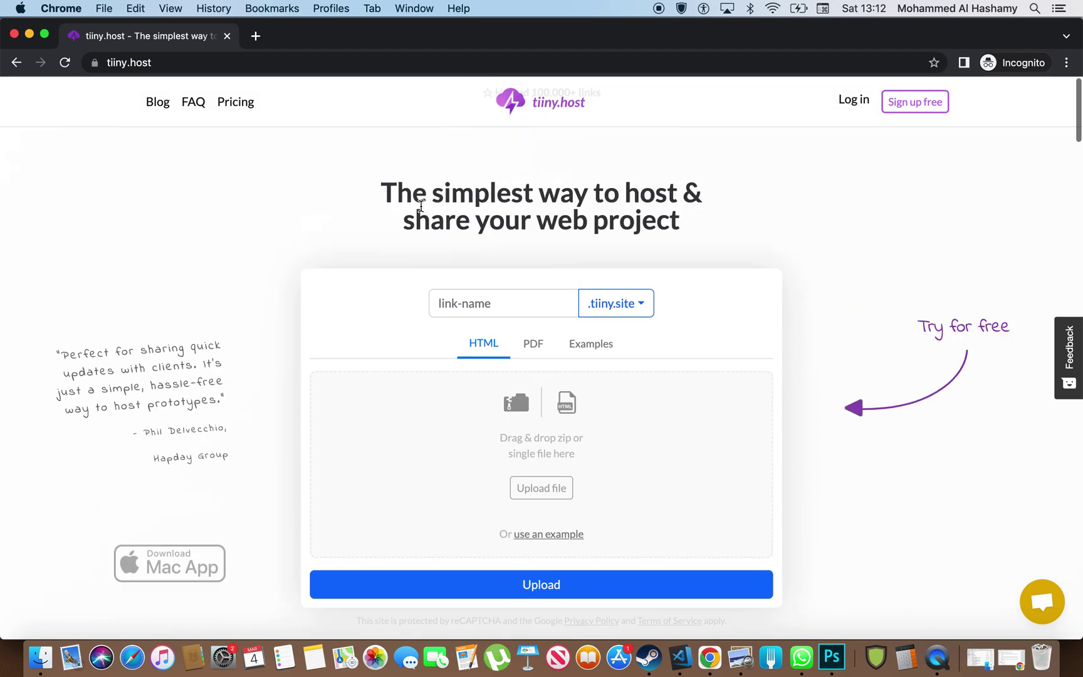
pyautogui.scroll(2, 421, 205)
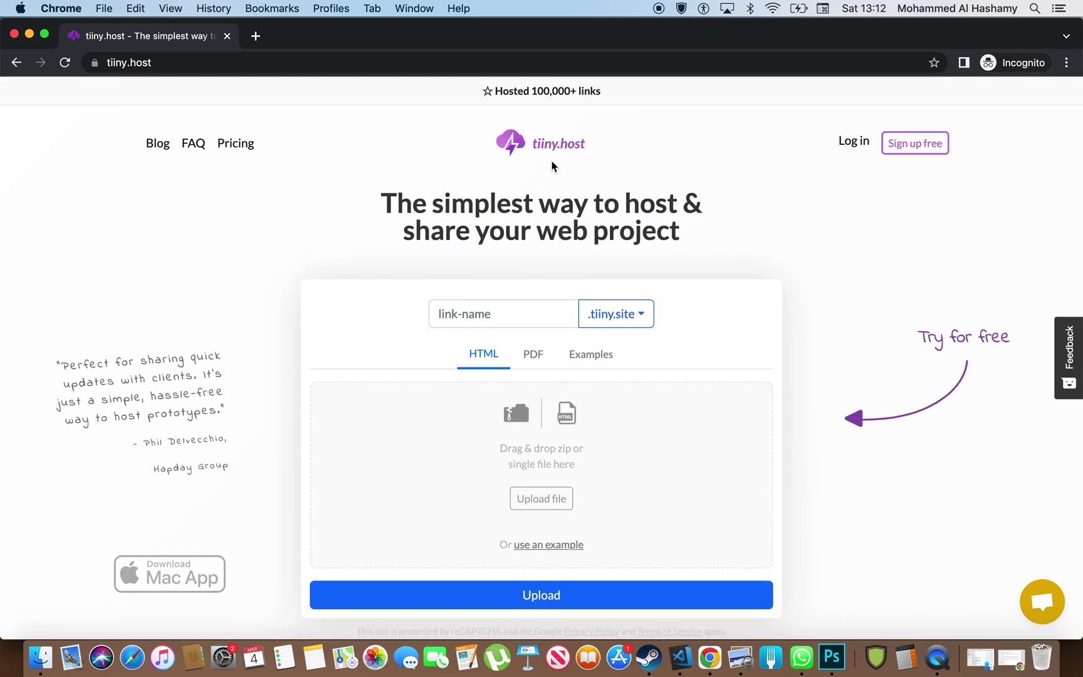
pyautogui.moveTo(537, 186); pyautogui.dragTo(531, 242)
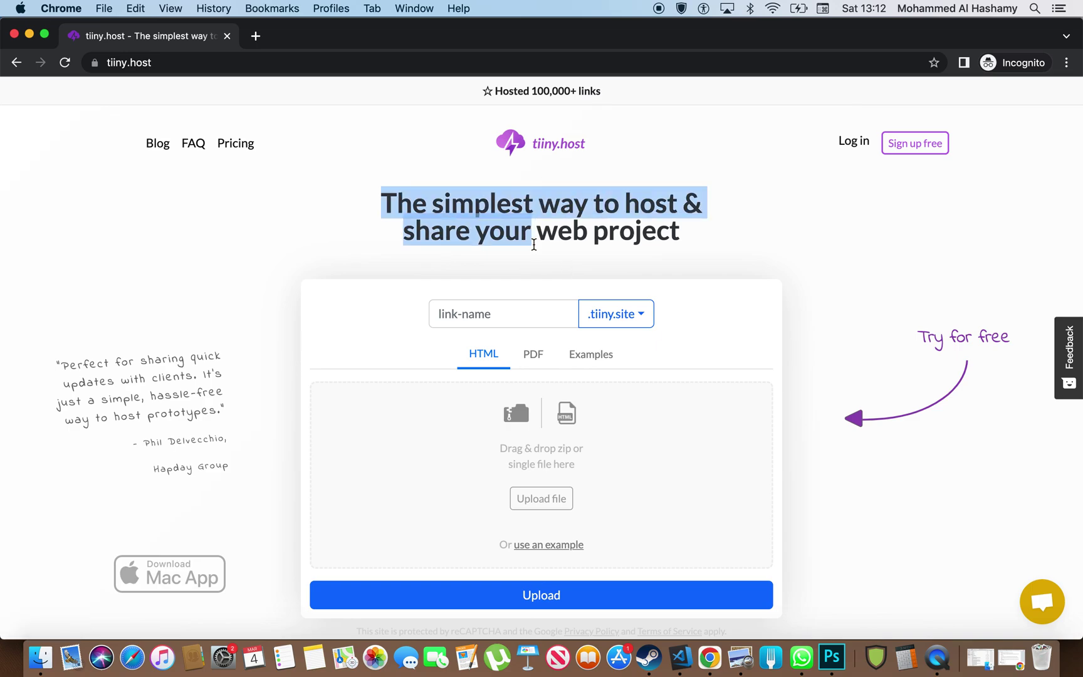
pyautogui.click(533, 244)
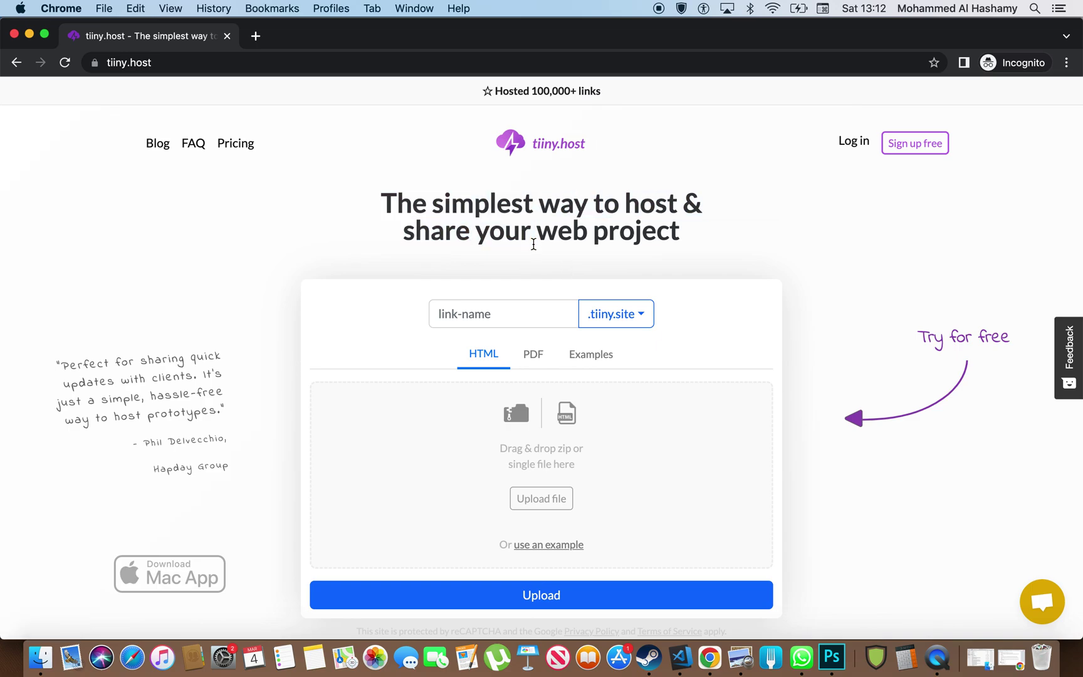
# Step: Open Finder's shop folder and drag the App1 folder onto tiiny.host's upload drop area
pyautogui.scroll(-5, 226, 313)
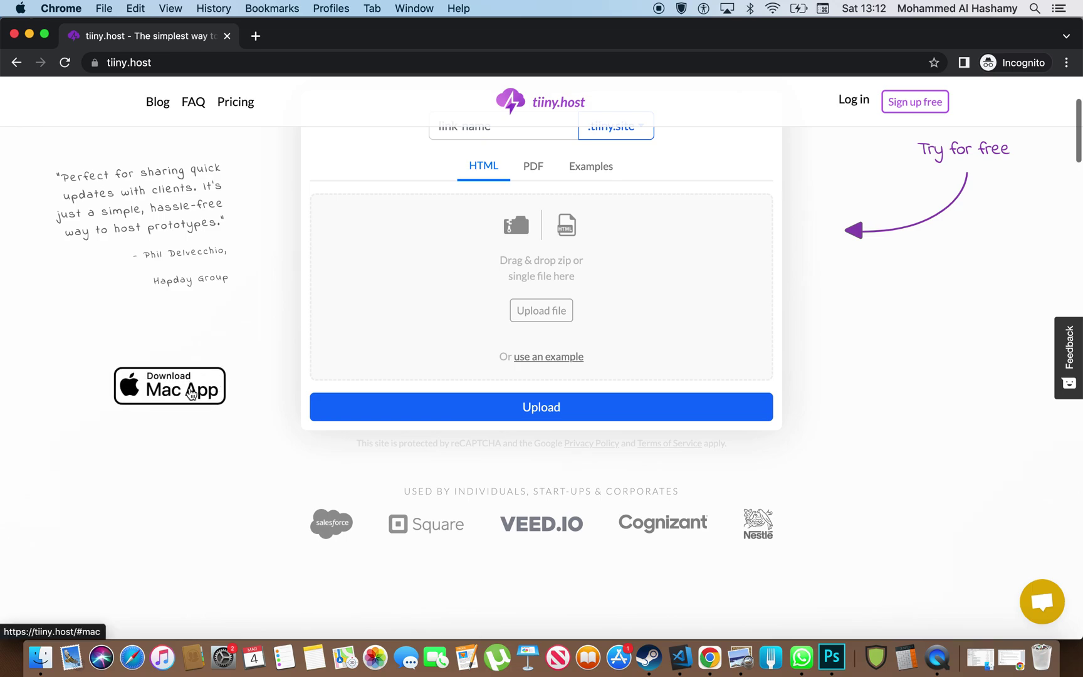
pyautogui.scroll(3, 217, 401)
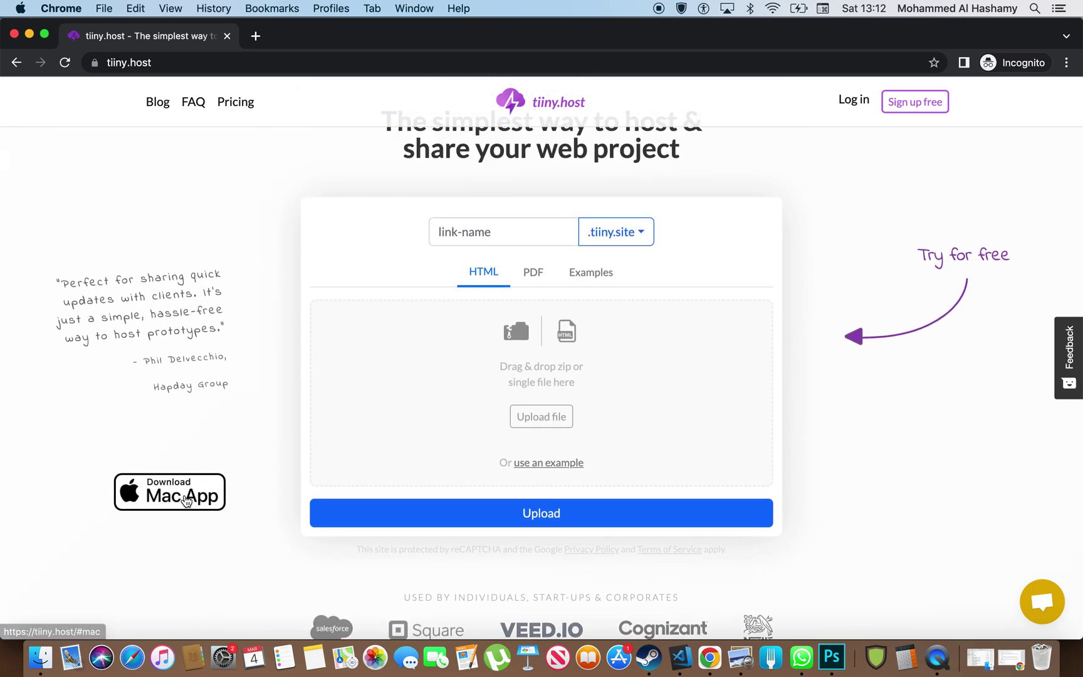
pyautogui.scroll(5, 186, 501)
pyautogui.scroll(-5, 186, 502)
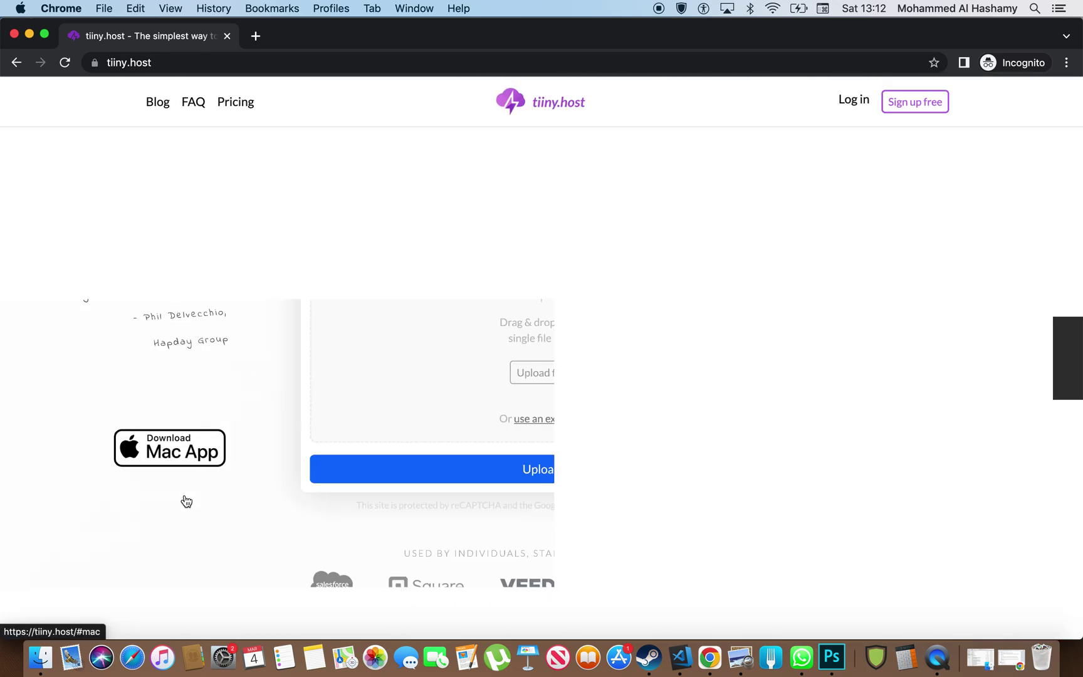
pyautogui.scroll(3, 186, 501)
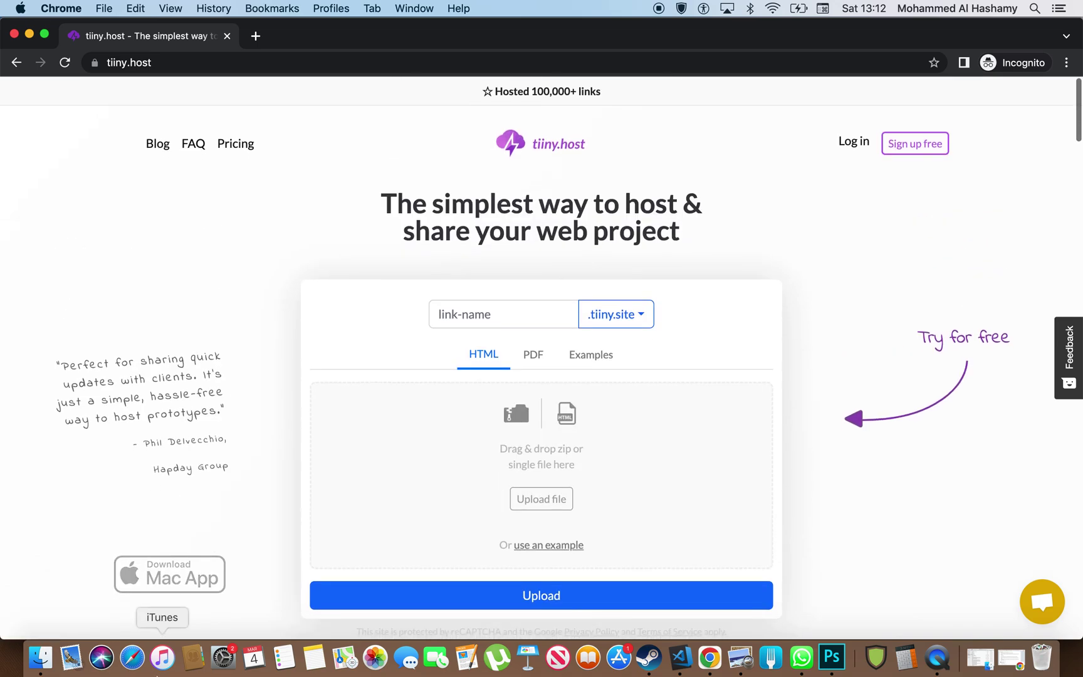
pyautogui.click(40, 657)
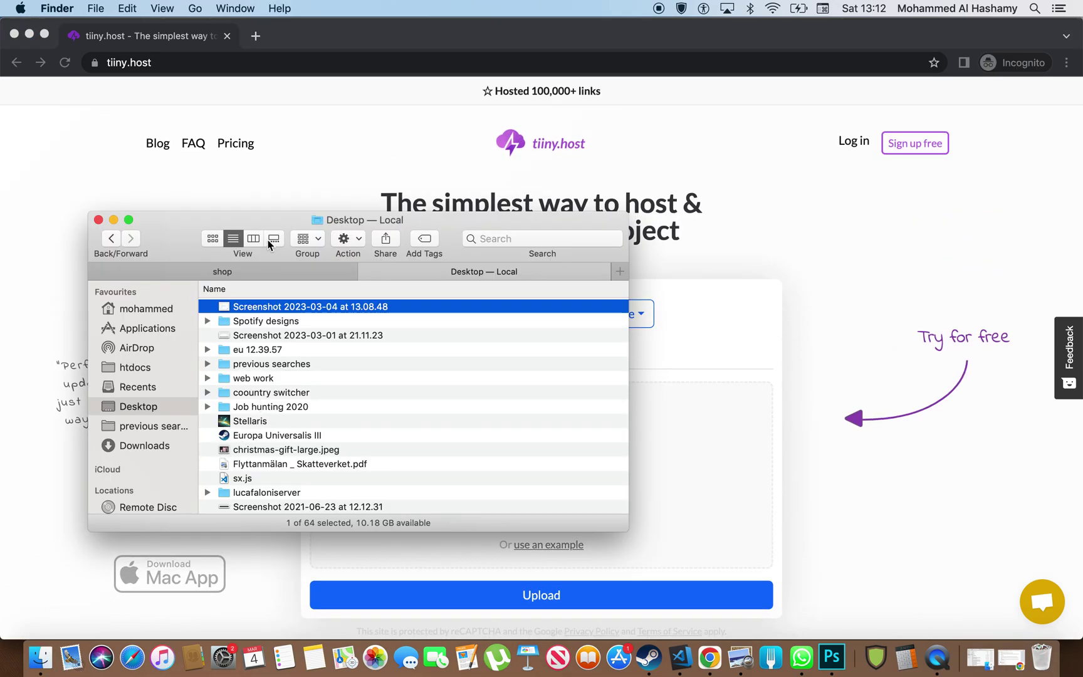
pyautogui.click(240, 275)
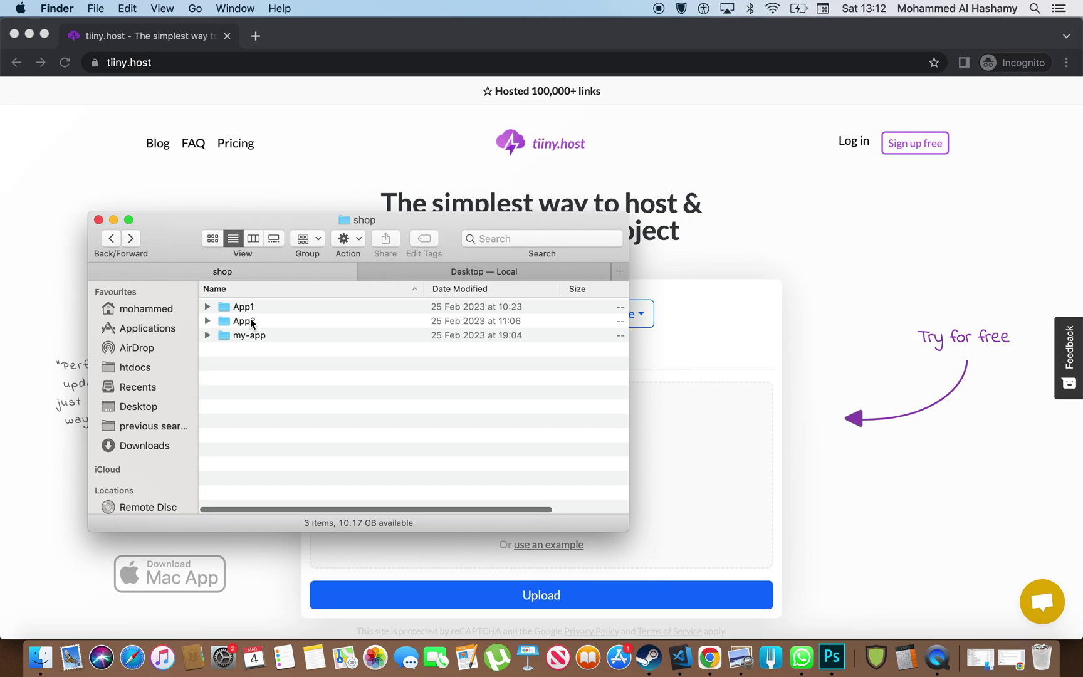
pyautogui.moveTo(252, 311); pyautogui.dragTo(595, 405)
# Step: Return to the tiiny.host page and check the .tiiny.site link domain options without changing them
pyautogui.click(684, 396)
pyautogui.scroll(-1, 684, 396)
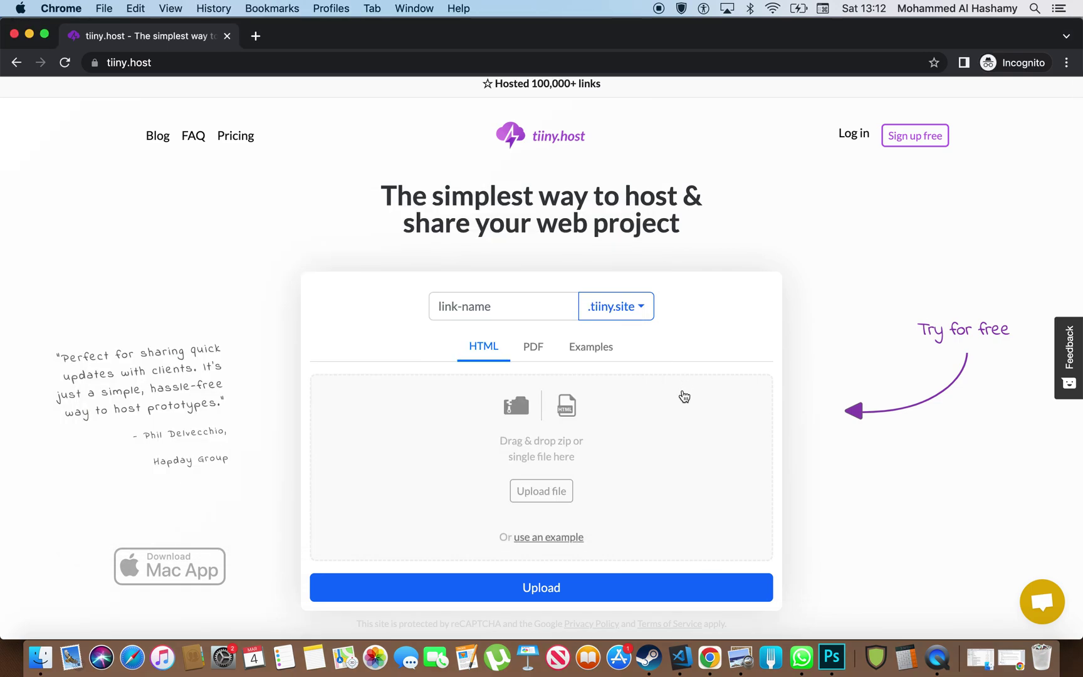
pyautogui.click(640, 308)
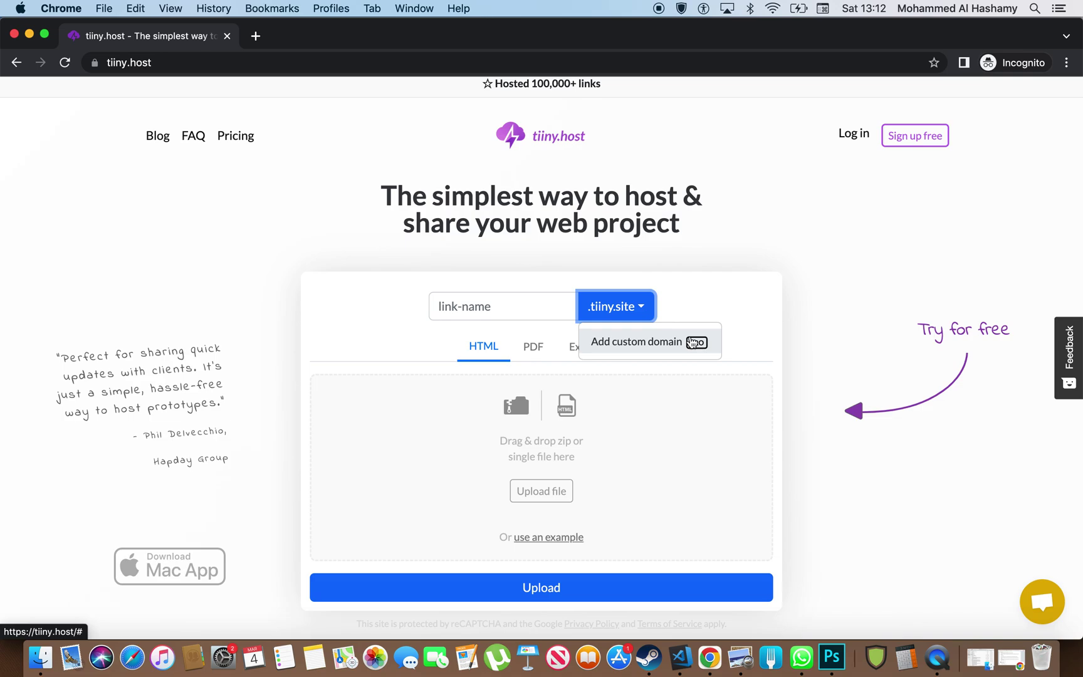
pyautogui.click(733, 350)
# Step: Scroll down to the USED BY logo row, selecting its text and moving the Cognizant logo
pyautogui.scroll(-5, 734, 352)
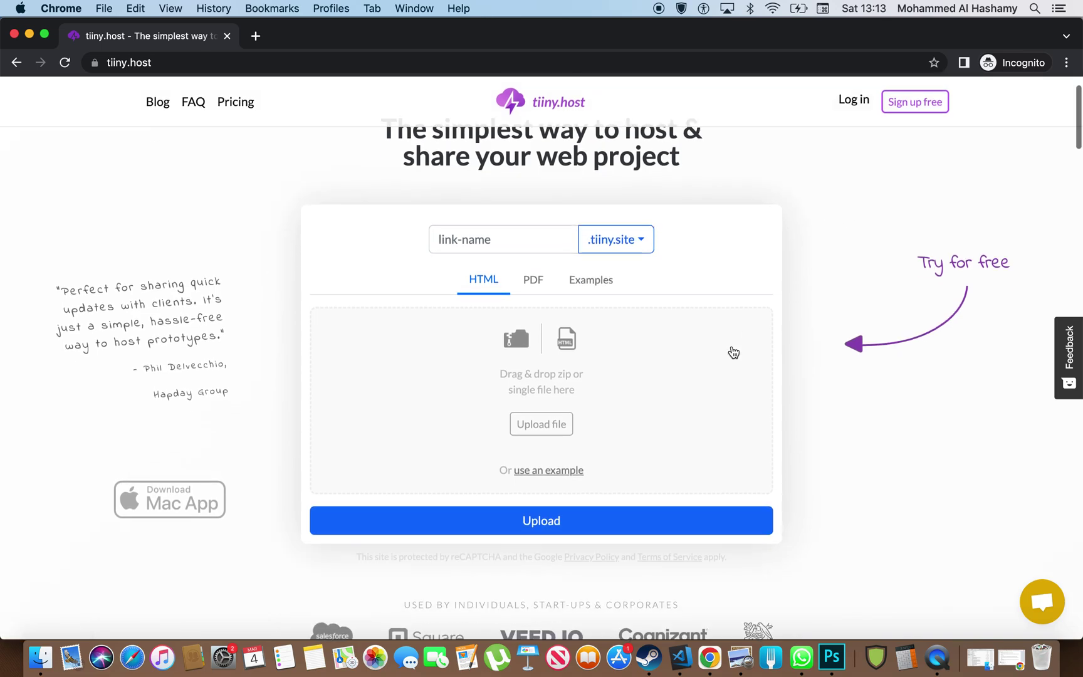
pyautogui.scroll(-5, 733, 351)
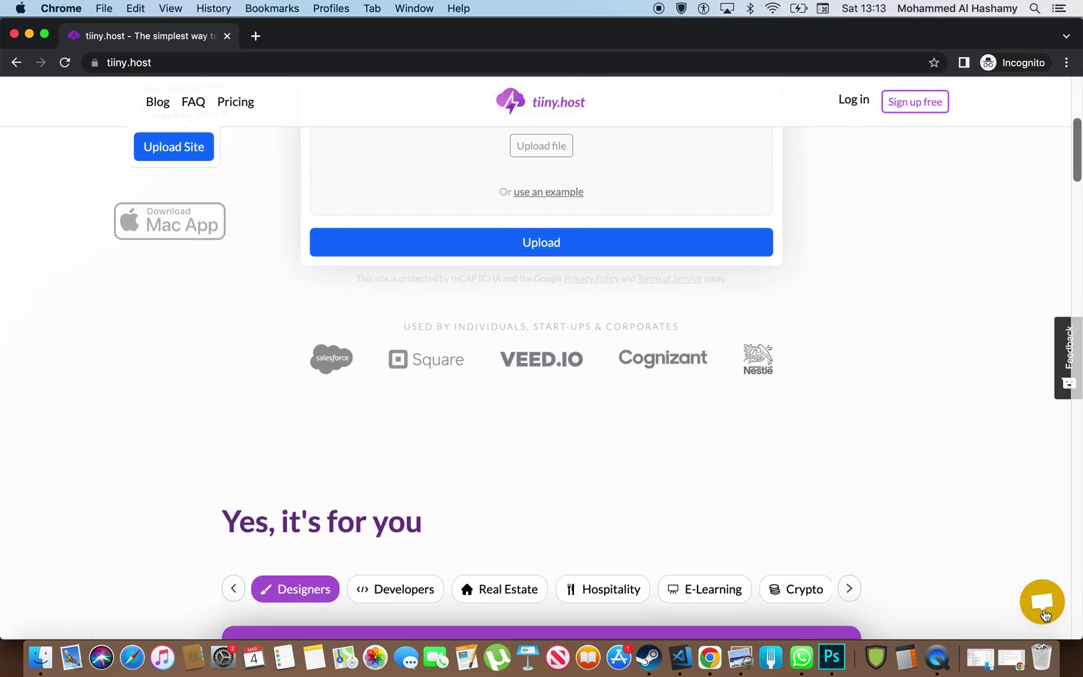
pyautogui.scroll(-3, 1045, 614)
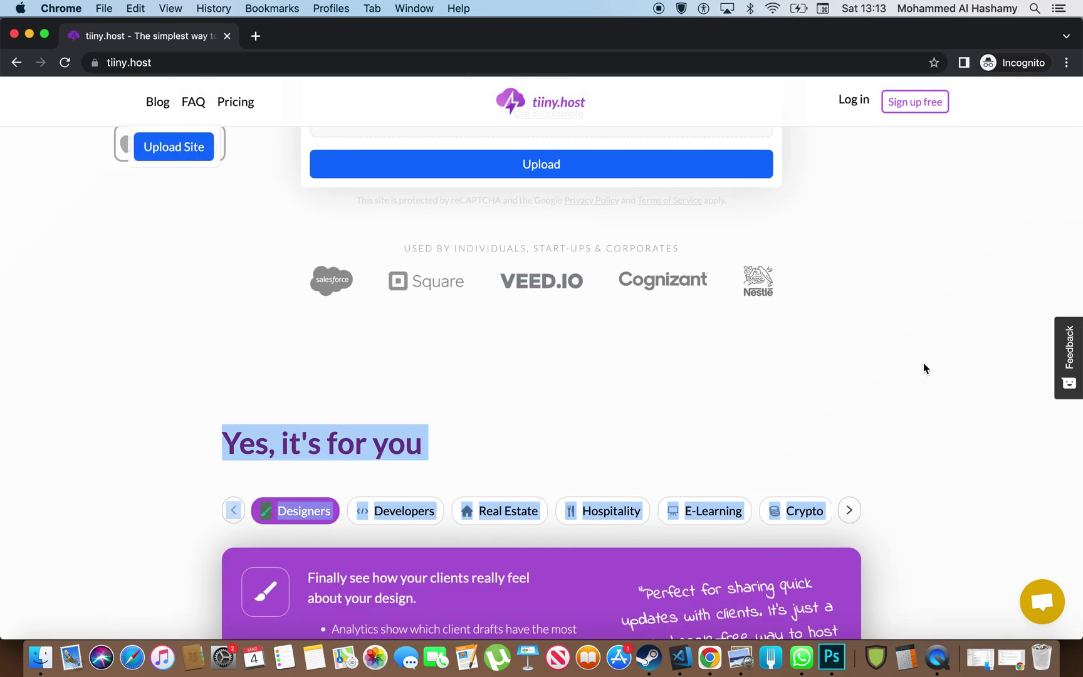
pyautogui.moveTo(807, 235); pyautogui.dragTo(784, 260)
pyautogui.click(785, 297)
pyautogui.moveTo(656, 279); pyautogui.dragTo(669, 350)
pyautogui.click(669, 350)
# Step: Browse the Designers, Developers, Real Estate, Hospitality, E-Learning and Crypto use-case cards, then reveal more categories
pyautogui.scroll(-7, 669, 347)
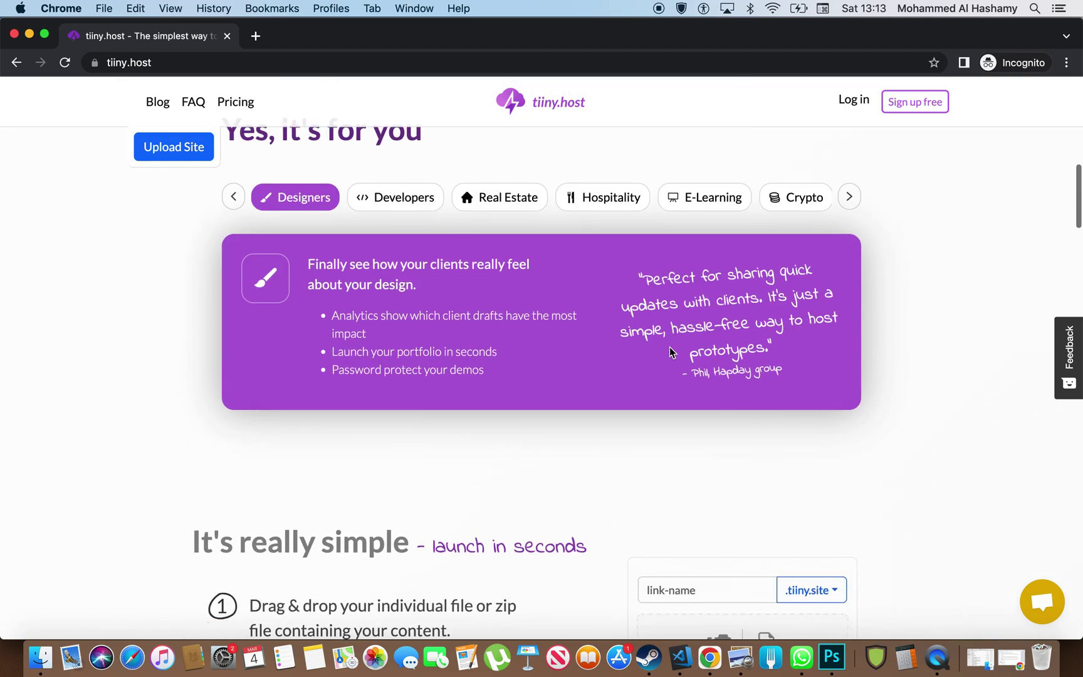
pyautogui.scroll(3, 438, 291)
pyautogui.click(425, 307)
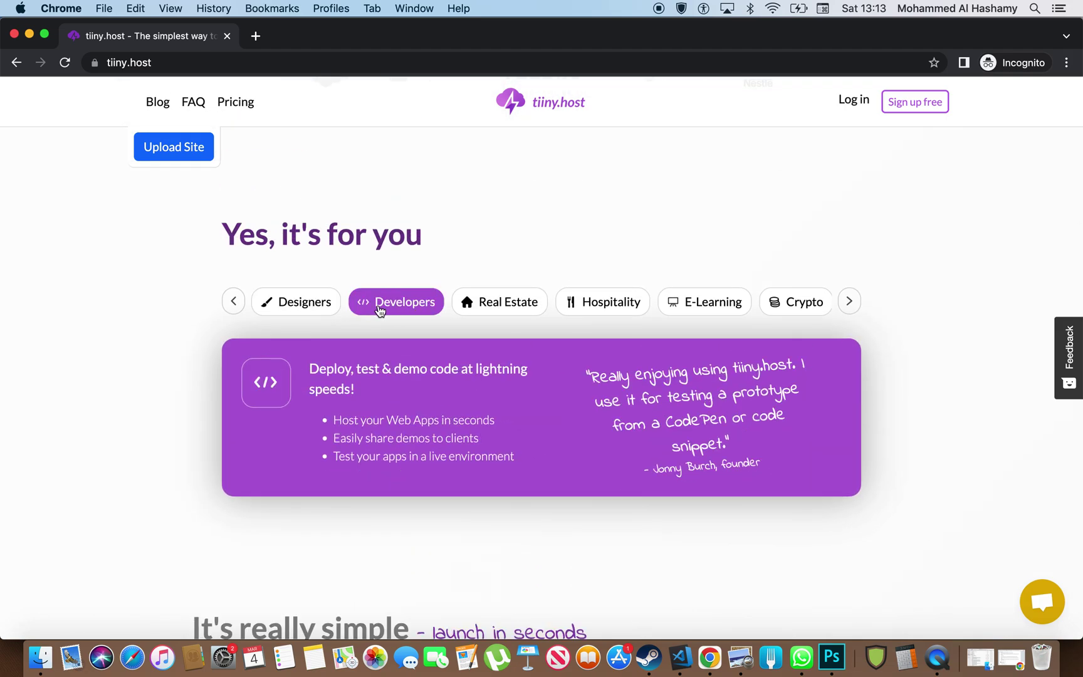
pyautogui.click(306, 302)
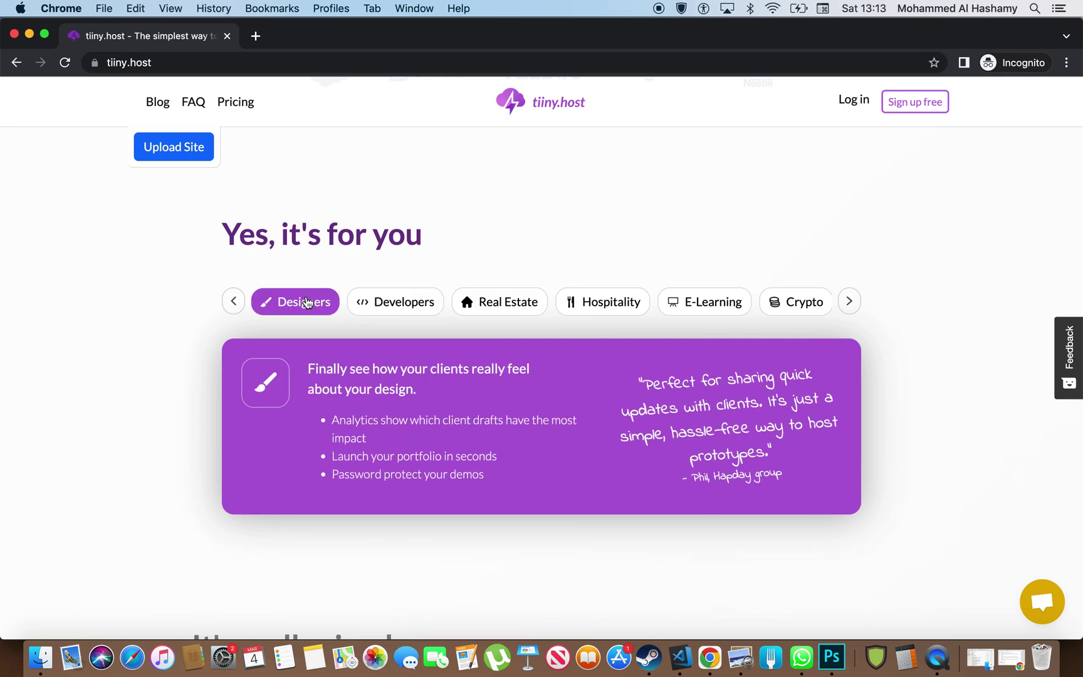
pyautogui.click(379, 303)
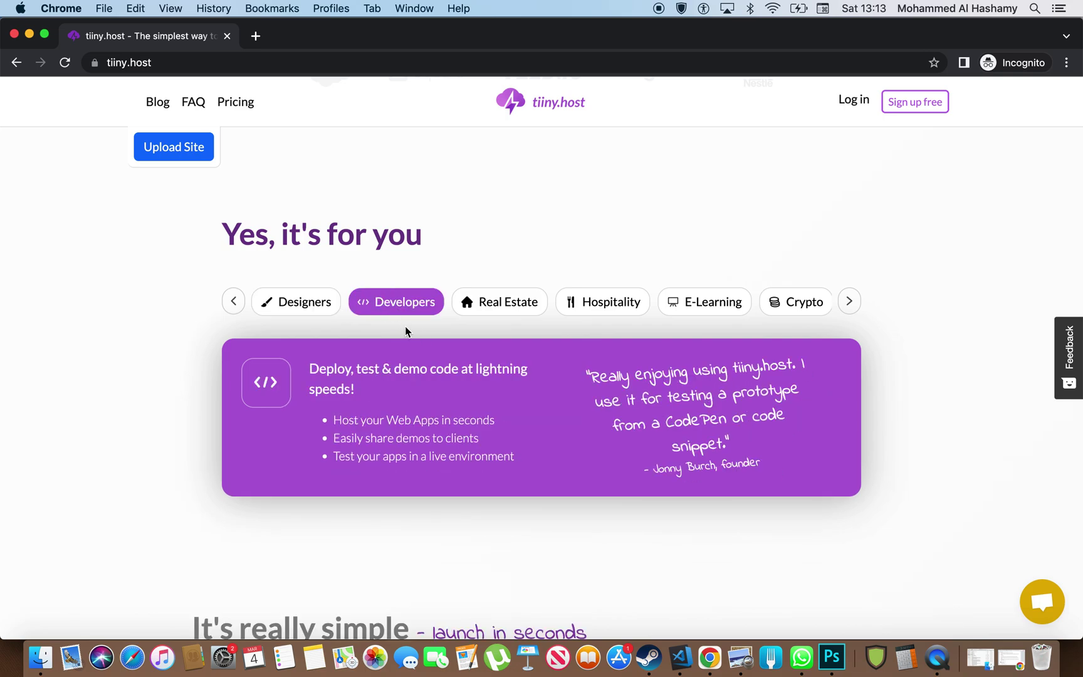
pyautogui.click(484, 299)
pyautogui.click(603, 300)
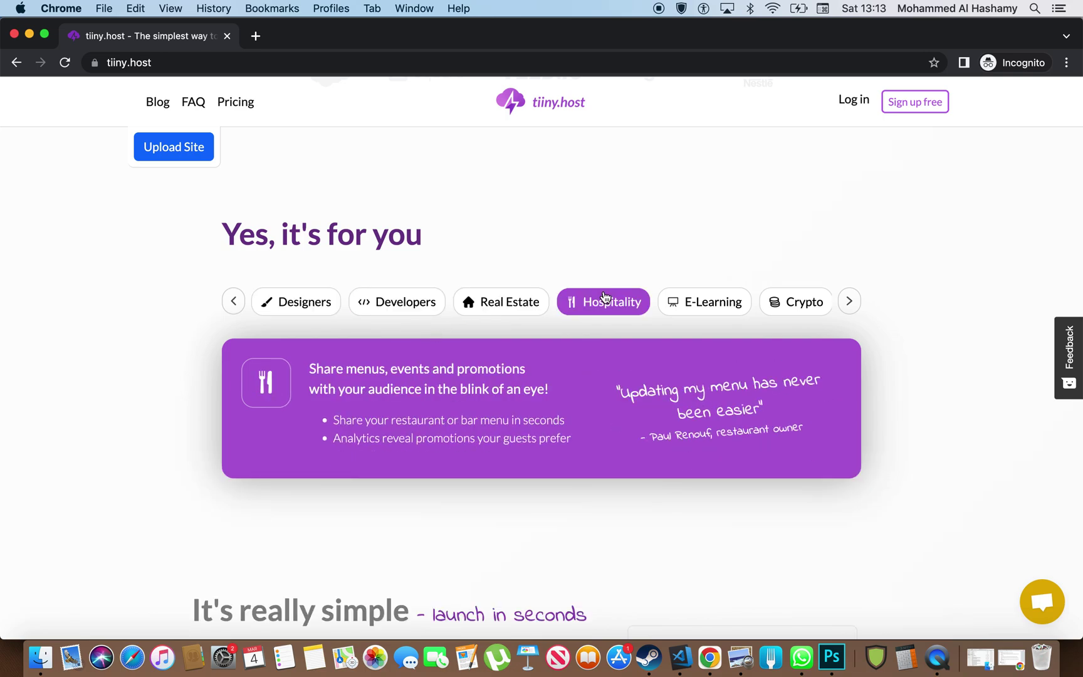
pyautogui.click(738, 303)
pyautogui.click(795, 302)
pyautogui.click(849, 301)
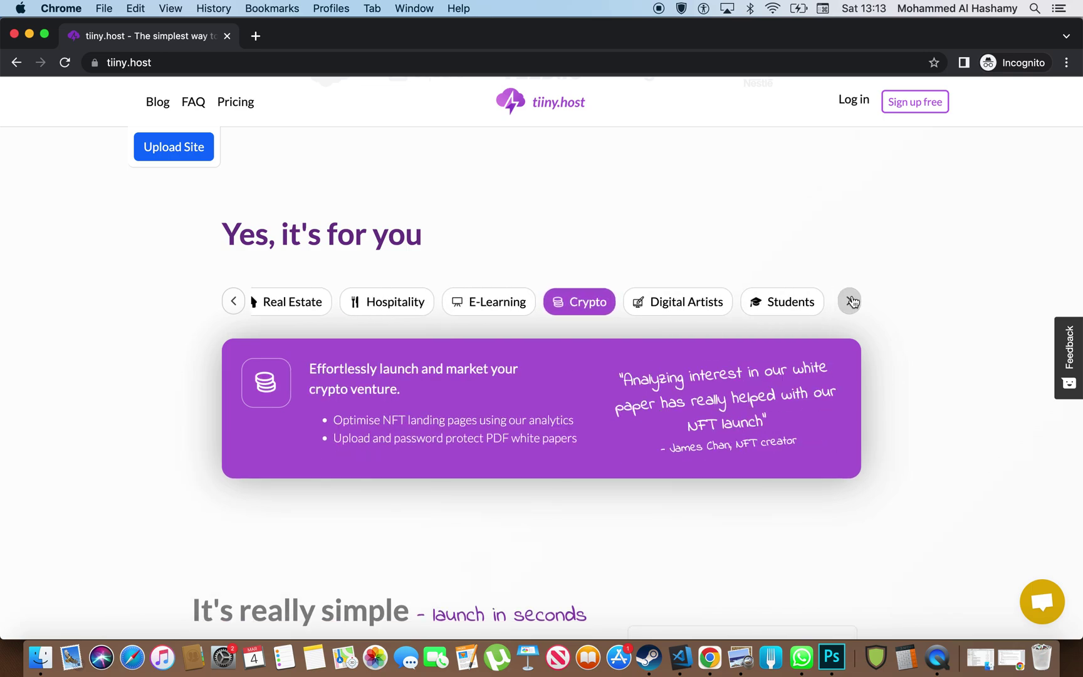
# Step: Switch from the Finder window back to the browser and reach the 'It's really simple' section
pyautogui.scroll(-3, 852, 302)
pyautogui.scroll(-5, 852, 301)
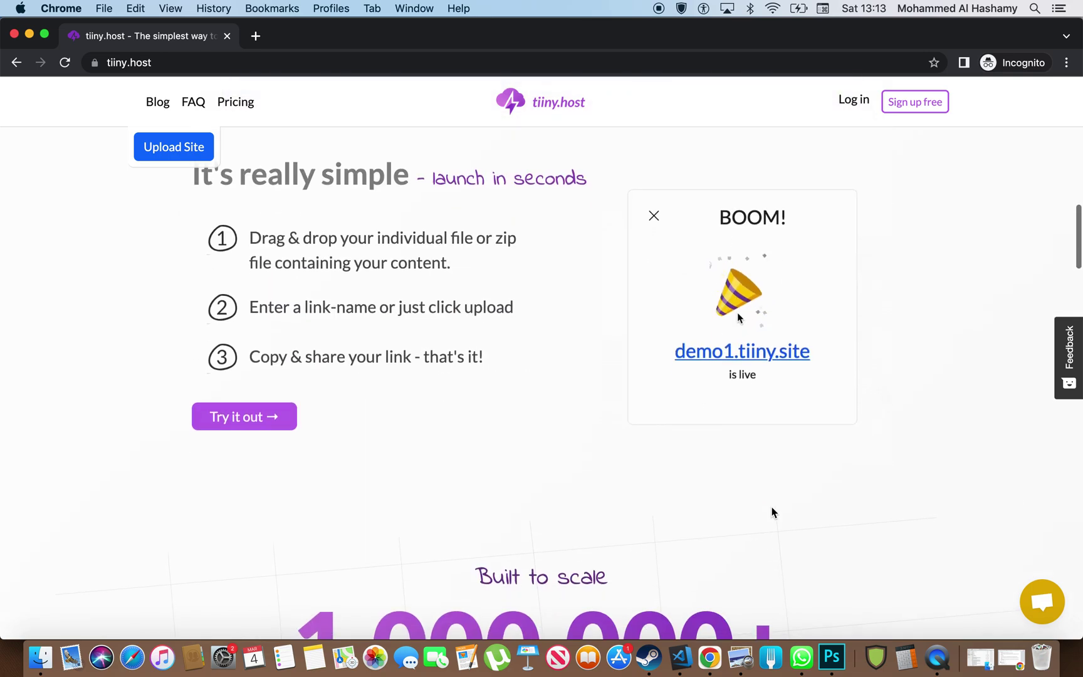
pyautogui.scroll(1, 576, 269)
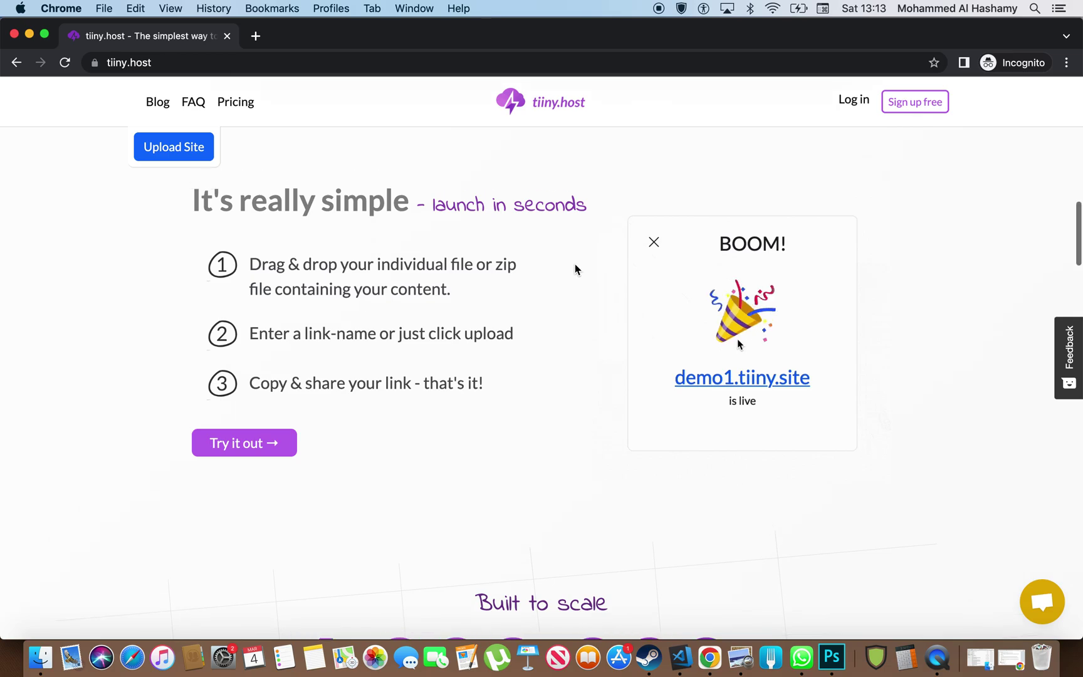
pyautogui.scroll(9, 576, 269)
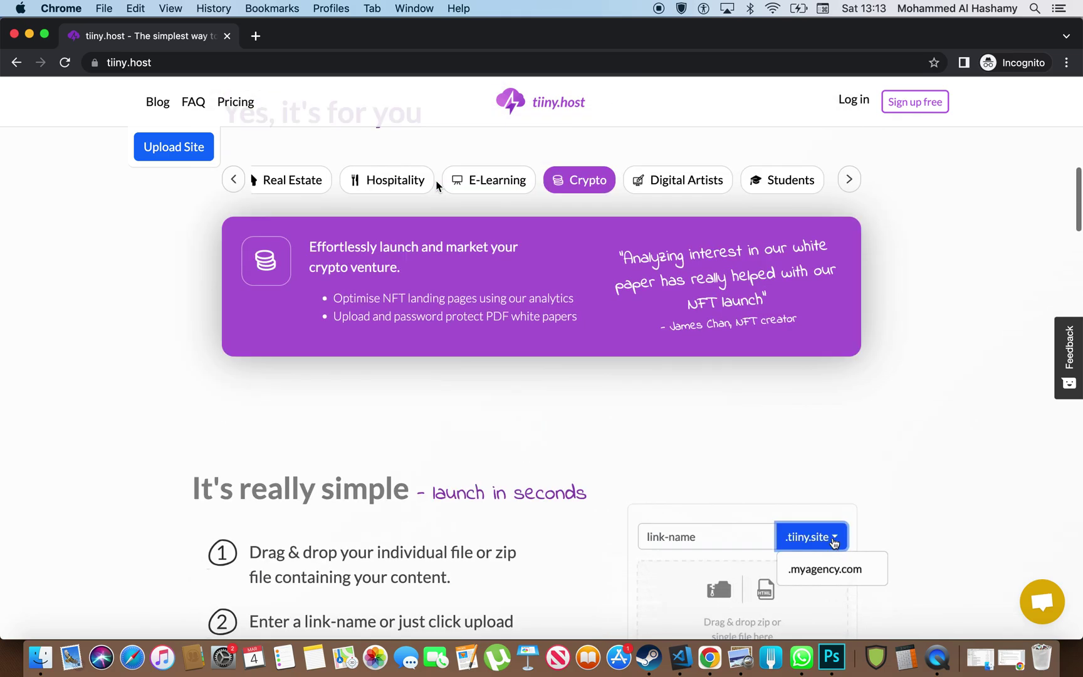
pyautogui.scroll(-9, 452, 174)
pyautogui.hotkey('ctrl', 'Up')
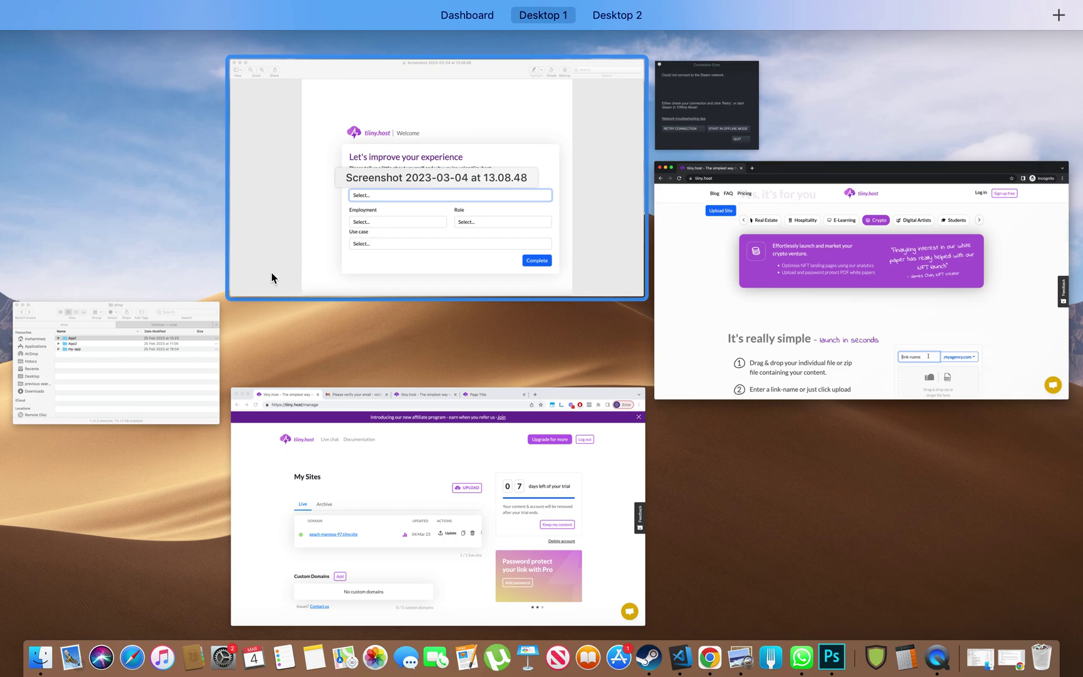
pyautogui.click(199, 344)
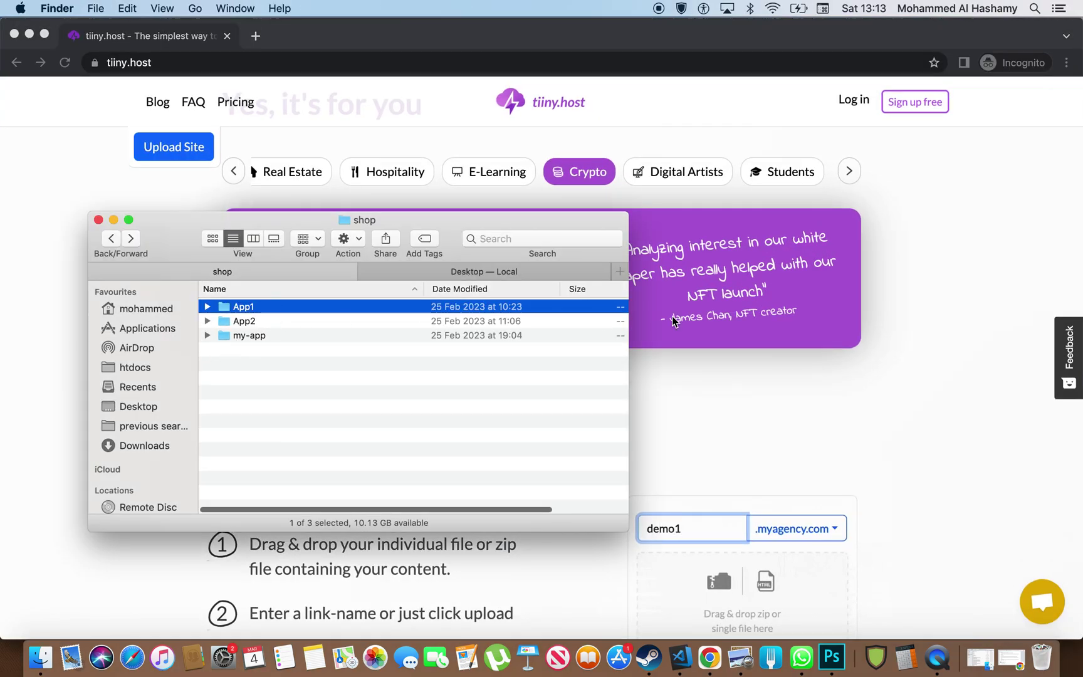
pyautogui.click(672, 316)
pyautogui.scroll(6, 672, 316)
pyautogui.scroll(2, 672, 316)
pyautogui.scroll(-10, 584, 280)
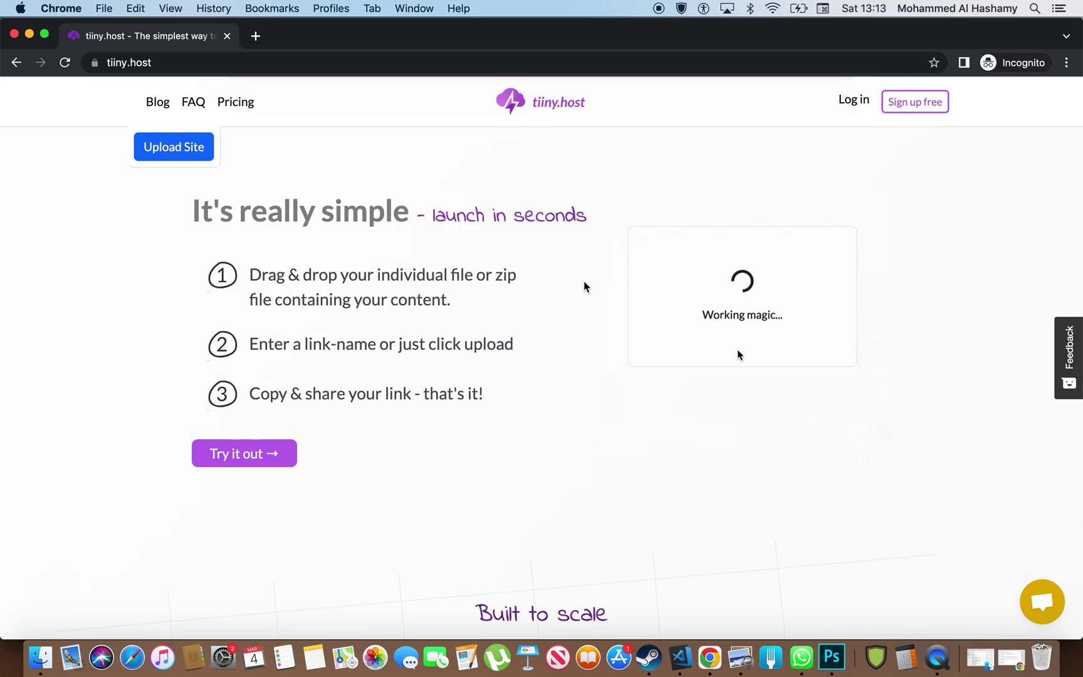
# Step: Scroll past the 1,000,000+ pageviews figure and feature cards to the Pro, Solo and Free plans
pyautogui.scroll(-3, 584, 286)
pyautogui.scroll(-3, 584, 288)
pyautogui.doubleClick(613, 365)
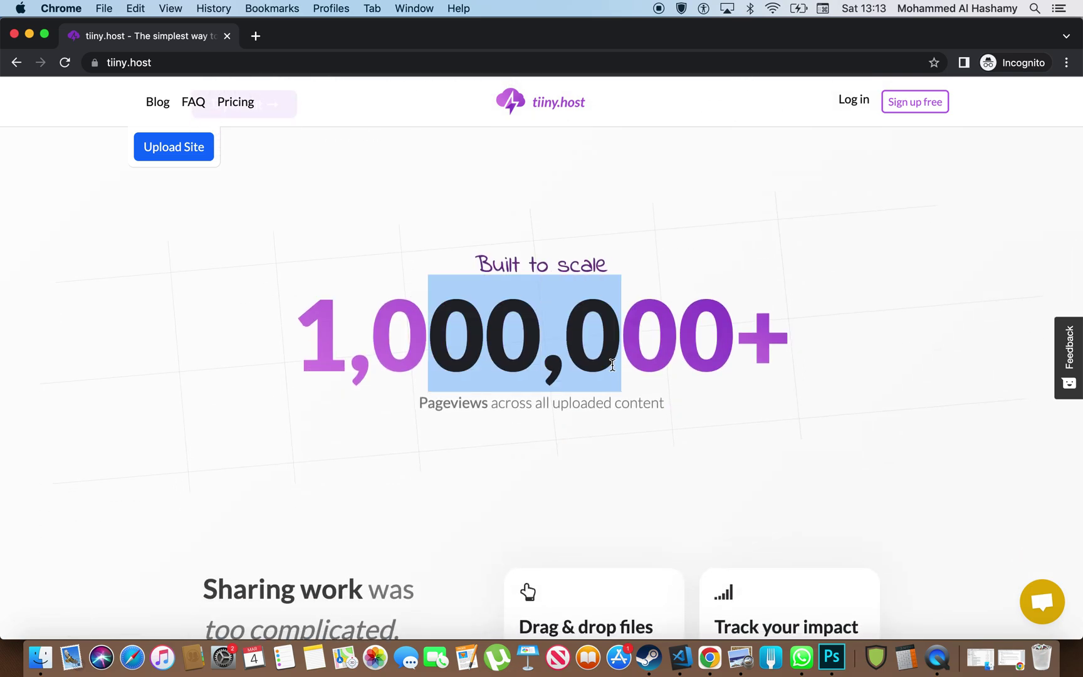
pyautogui.click(613, 364)
pyautogui.scroll(-4, 613, 365)
pyautogui.scroll(3, 613, 366)
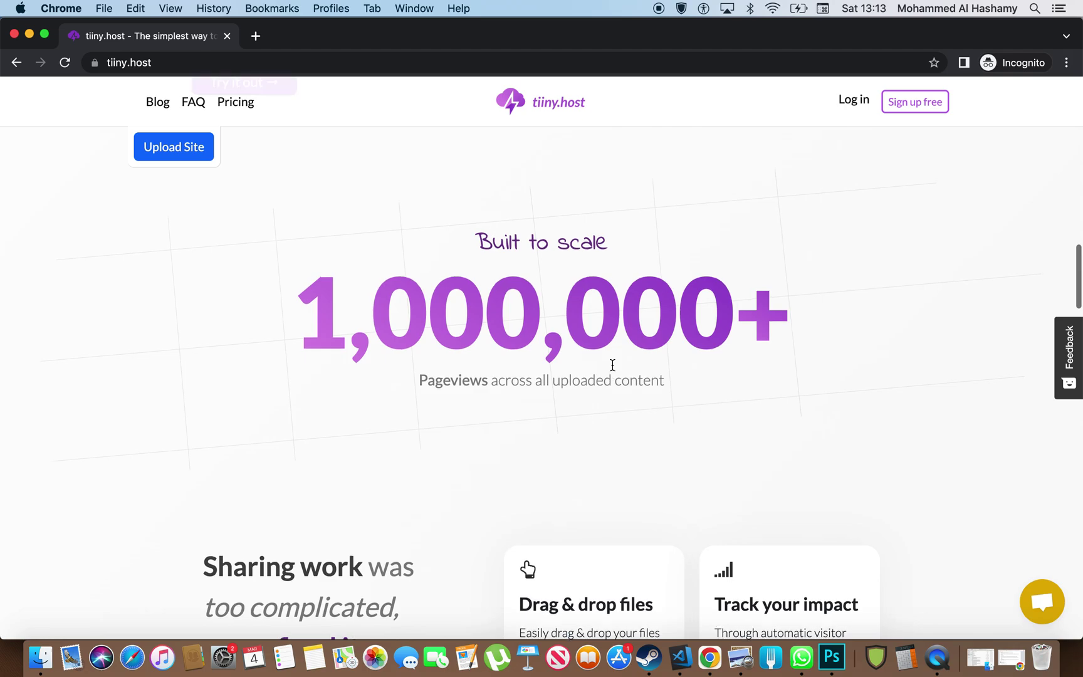
pyautogui.moveTo(516, 386); pyautogui.dragTo(476, 242)
pyautogui.click(517, 243)
pyautogui.scroll(-5, 516, 243)
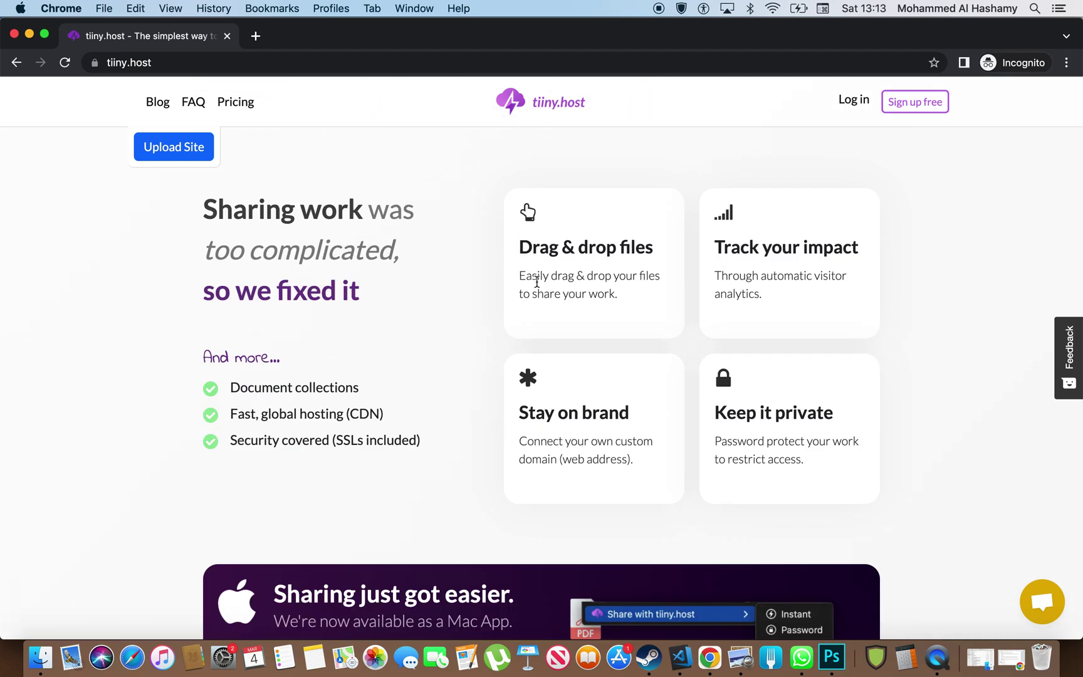
pyautogui.scroll(-6, 537, 282)
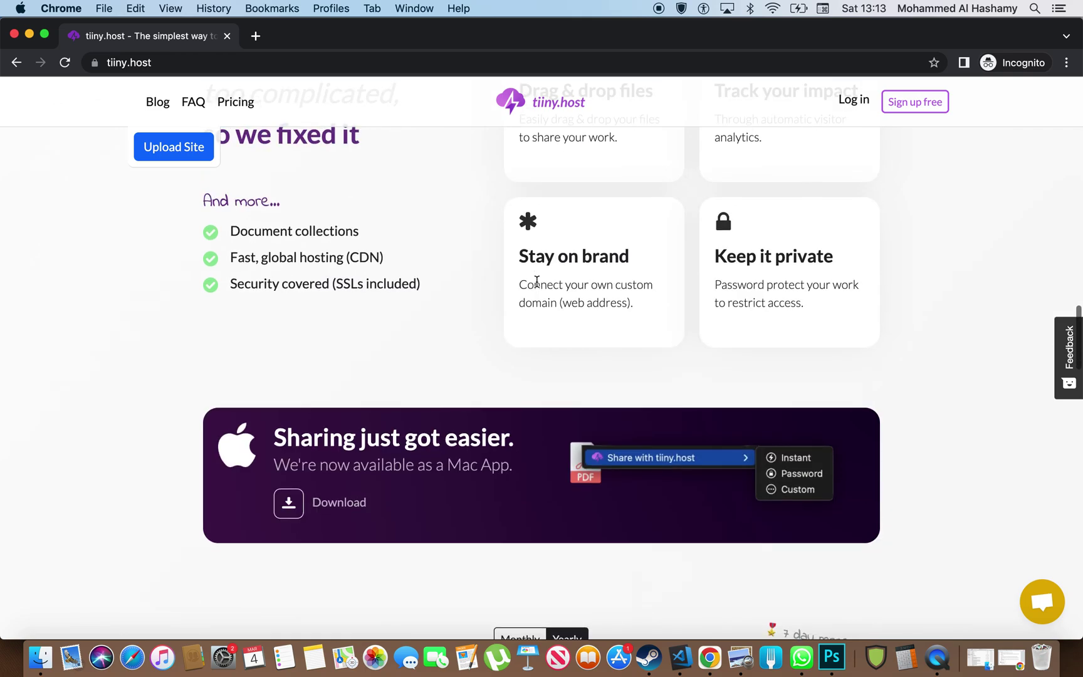
pyautogui.scroll(-2, 537, 282)
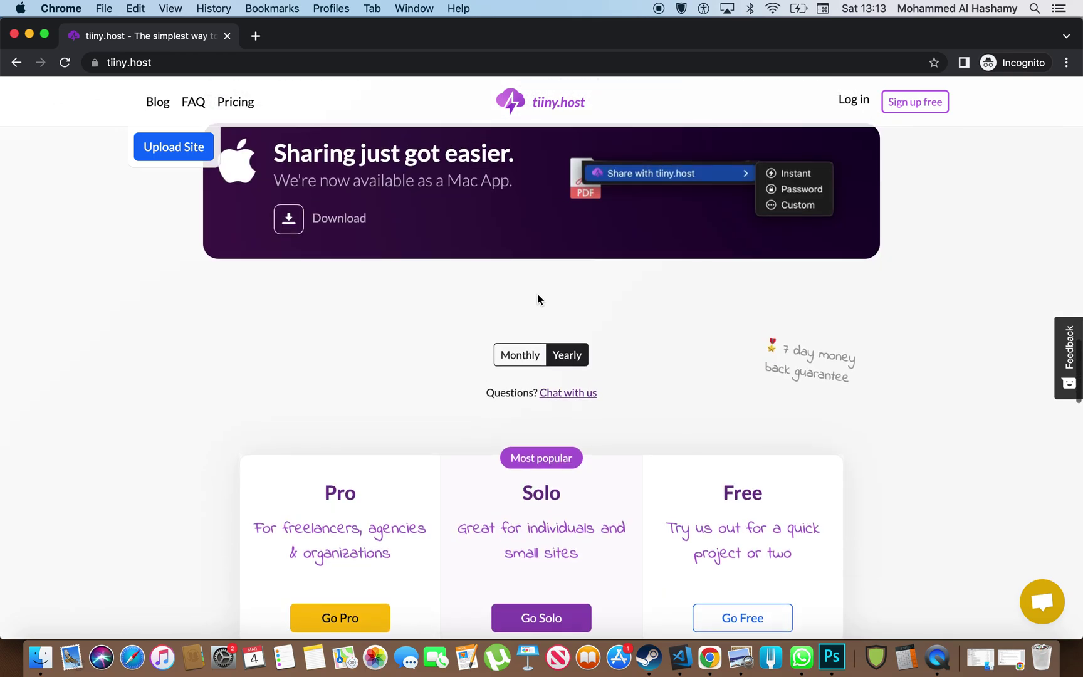
pyautogui.scroll(-4, 537, 299)
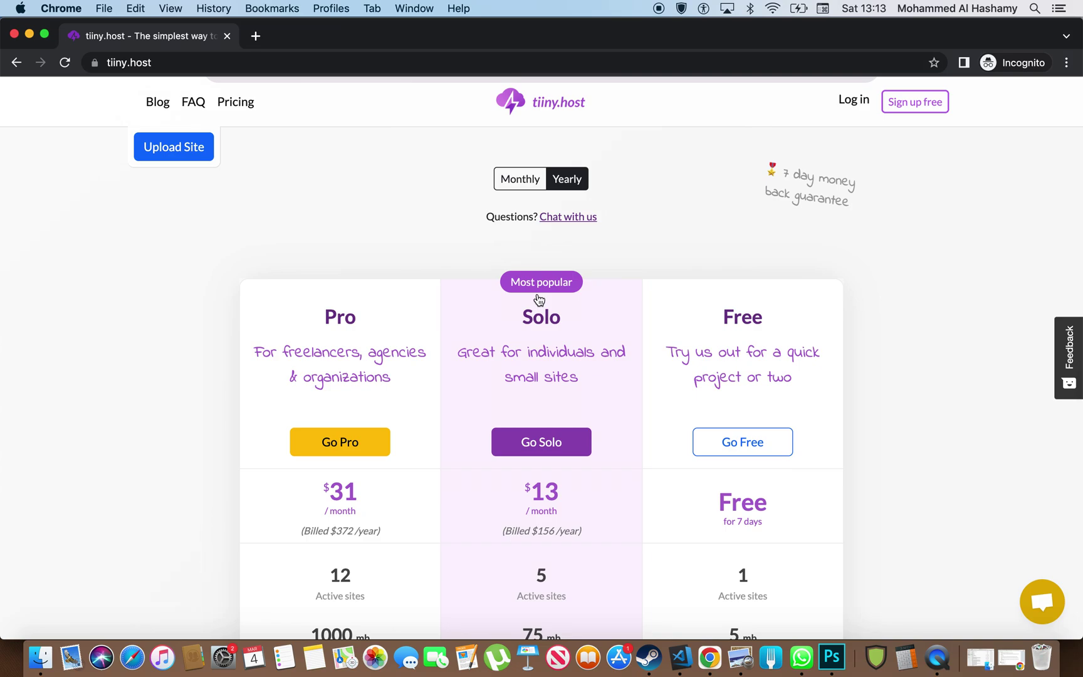
# Step: Compare plan prices by toggling between Monthly and Yearly billing, ending on Yearly
pyautogui.scroll(-3, 539, 300)
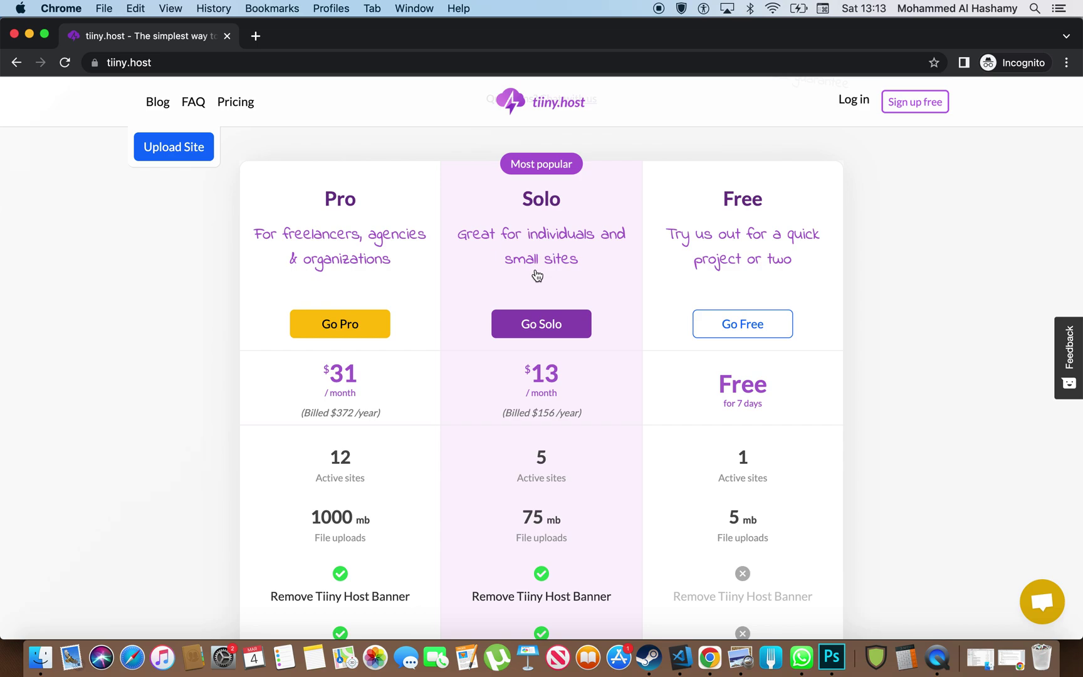
pyautogui.scroll(2, 538, 276)
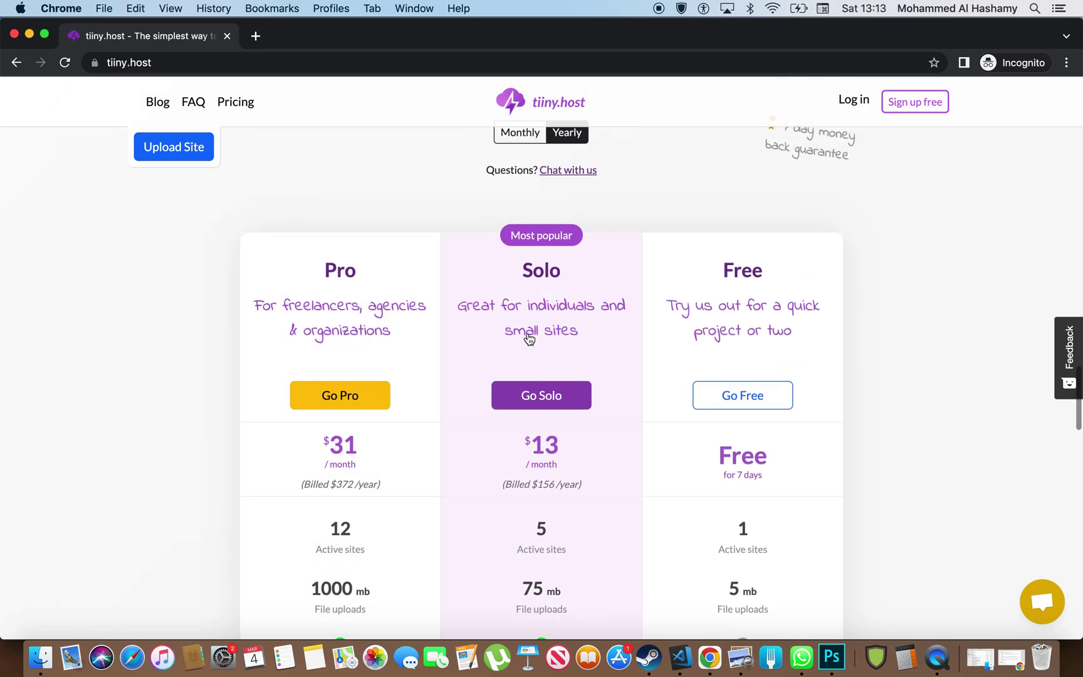
pyautogui.scroll(-15, 505, 335)
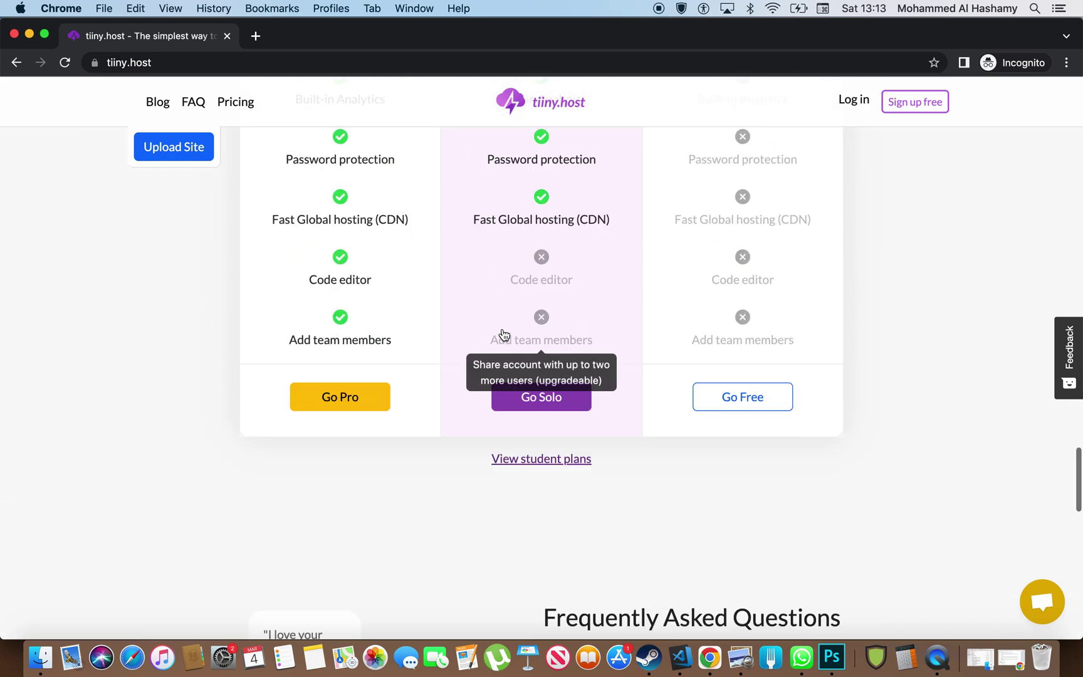
pyautogui.scroll(15, 501, 336)
pyautogui.scroll(1, 414, 331)
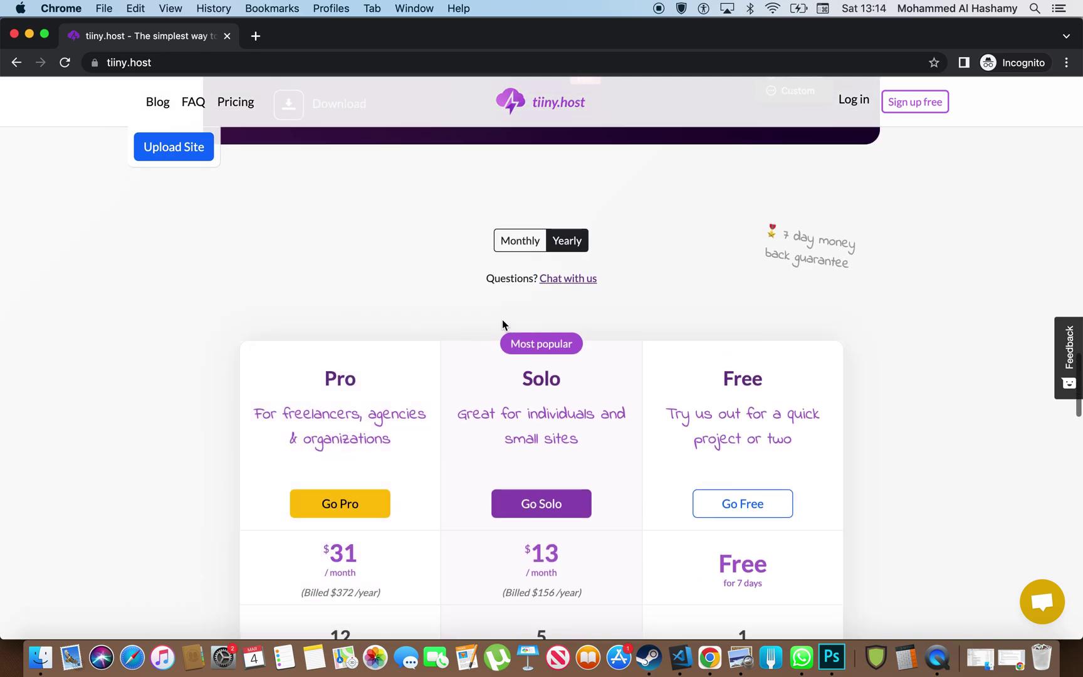
pyautogui.click(518, 241)
pyautogui.click(581, 235)
pyautogui.click(510, 241)
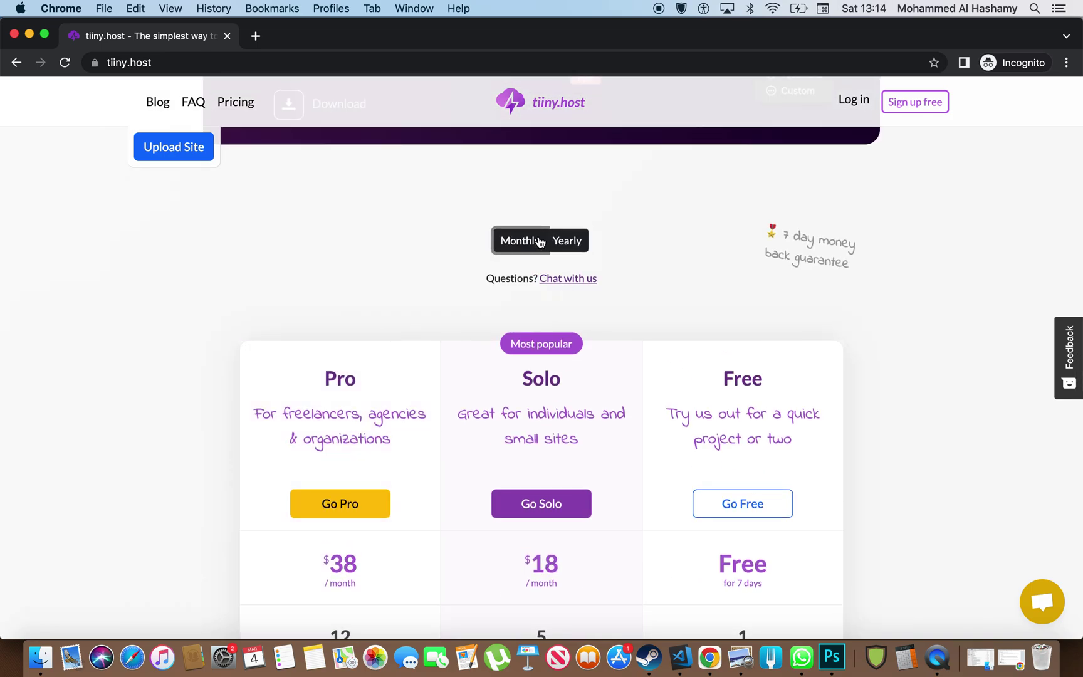
pyautogui.click(568, 241)
# Step: Scroll down to the FAQ and expand 'Do you support WordPress or similar CMS?'
pyautogui.scroll(-1, 460, 286)
pyautogui.scroll(-2, 457, 287)
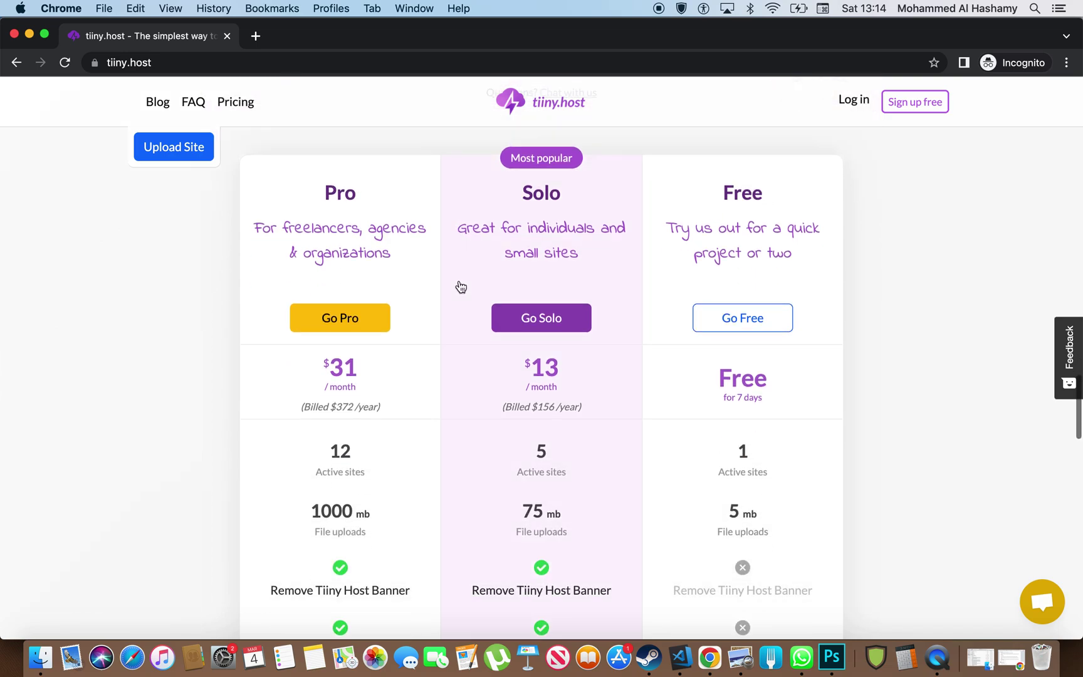
pyautogui.scroll(3, 457, 287)
pyautogui.scroll(-6, 498, 279)
pyautogui.scroll(-2, 759, 229)
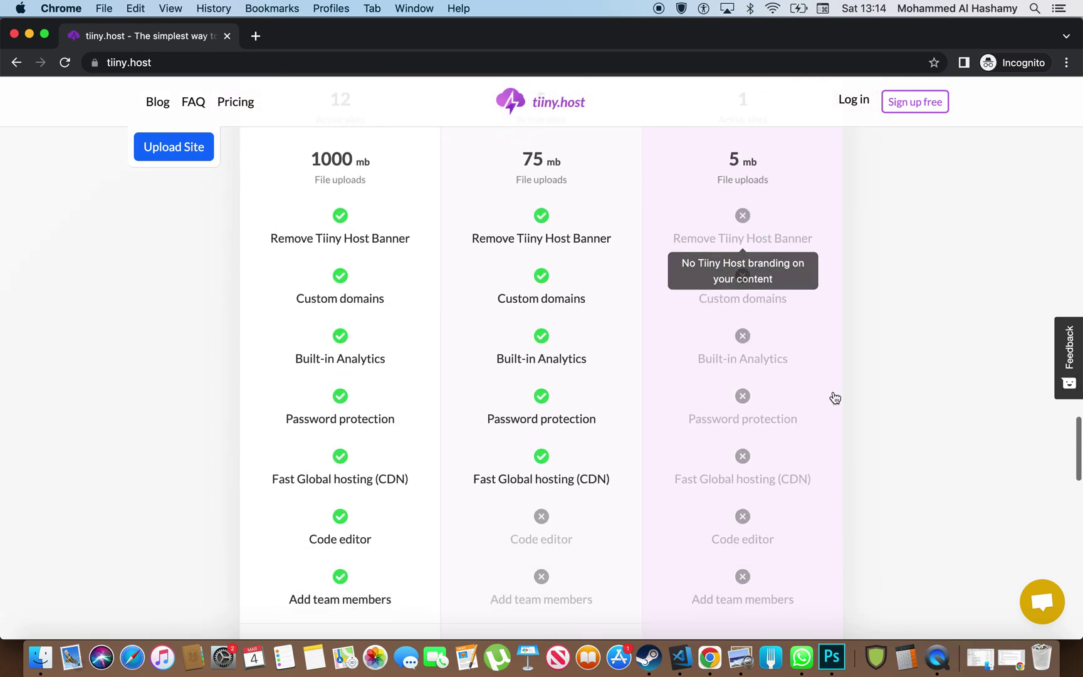
pyautogui.scroll(4, 832, 397)
pyautogui.scroll(-3, 832, 397)
pyautogui.scroll(-4, 797, 379)
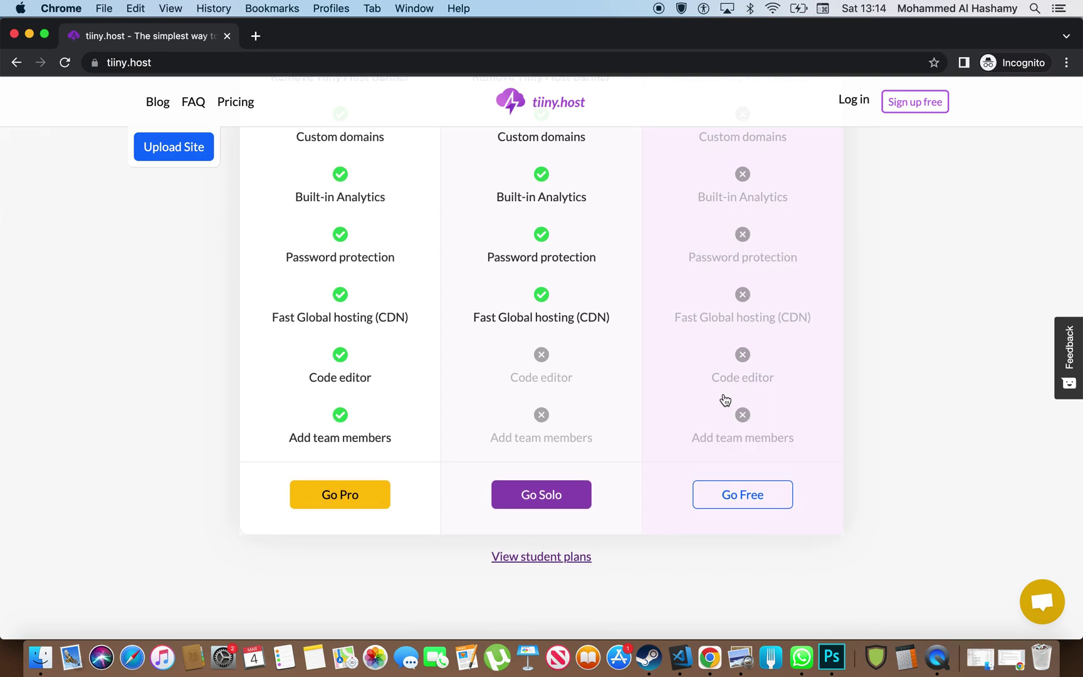
pyautogui.scroll(5, 527, 404)
pyautogui.scroll(-2, 293, 500)
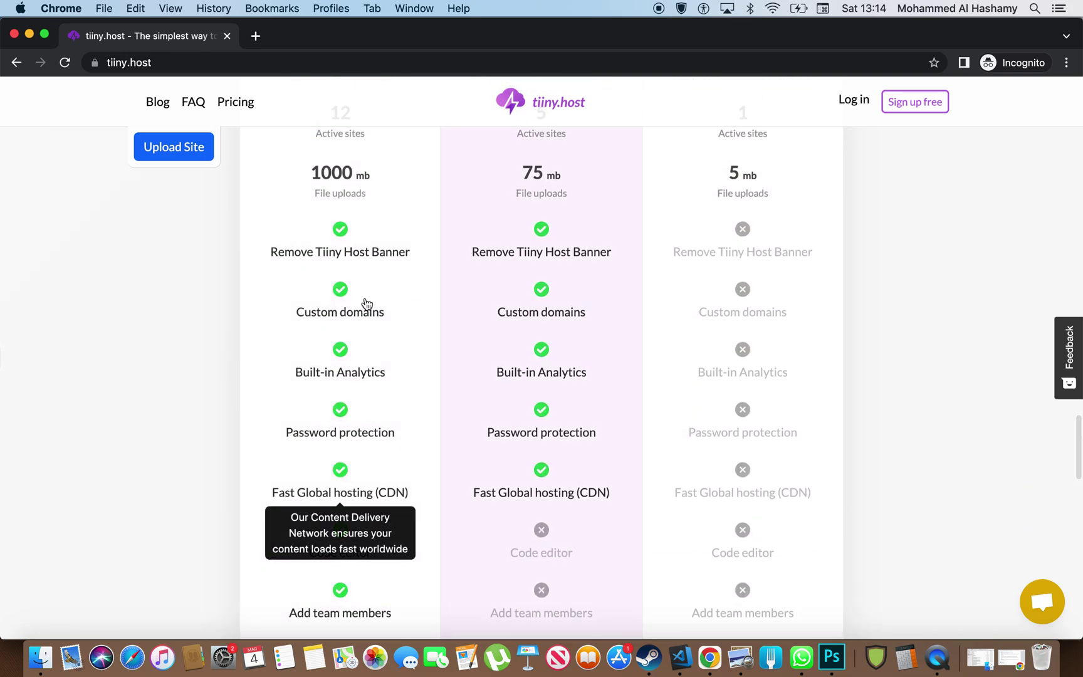
pyautogui.scroll(4, 274, 290)
pyautogui.scroll(1, 526, 344)
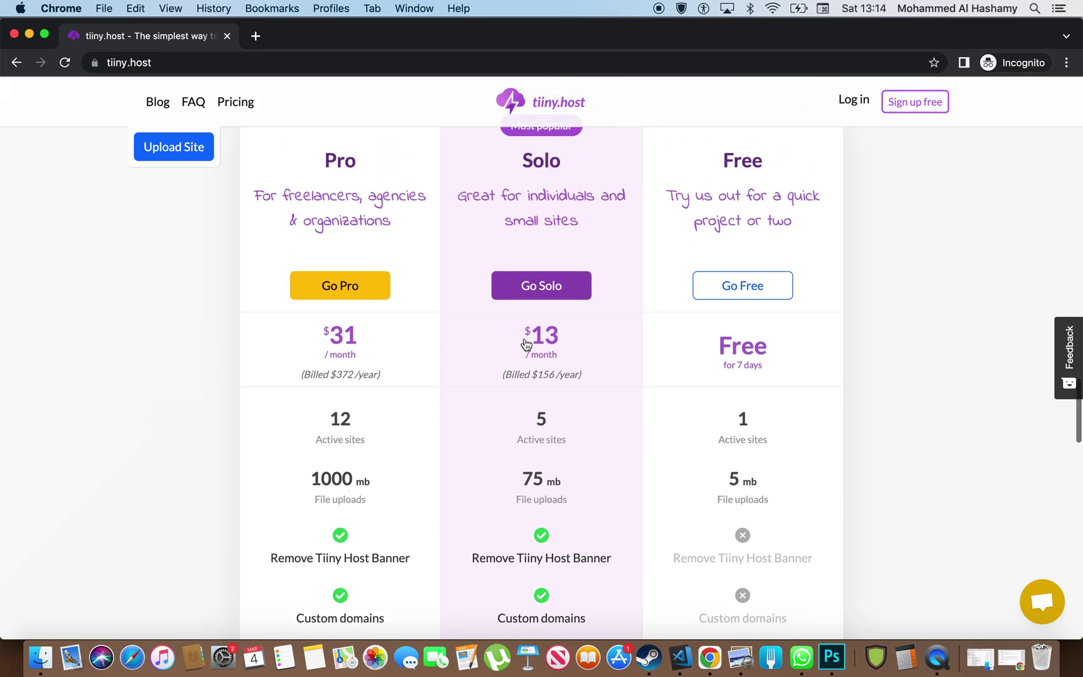
pyautogui.scroll(-1, 526, 344)
pyautogui.scroll(-12, 525, 345)
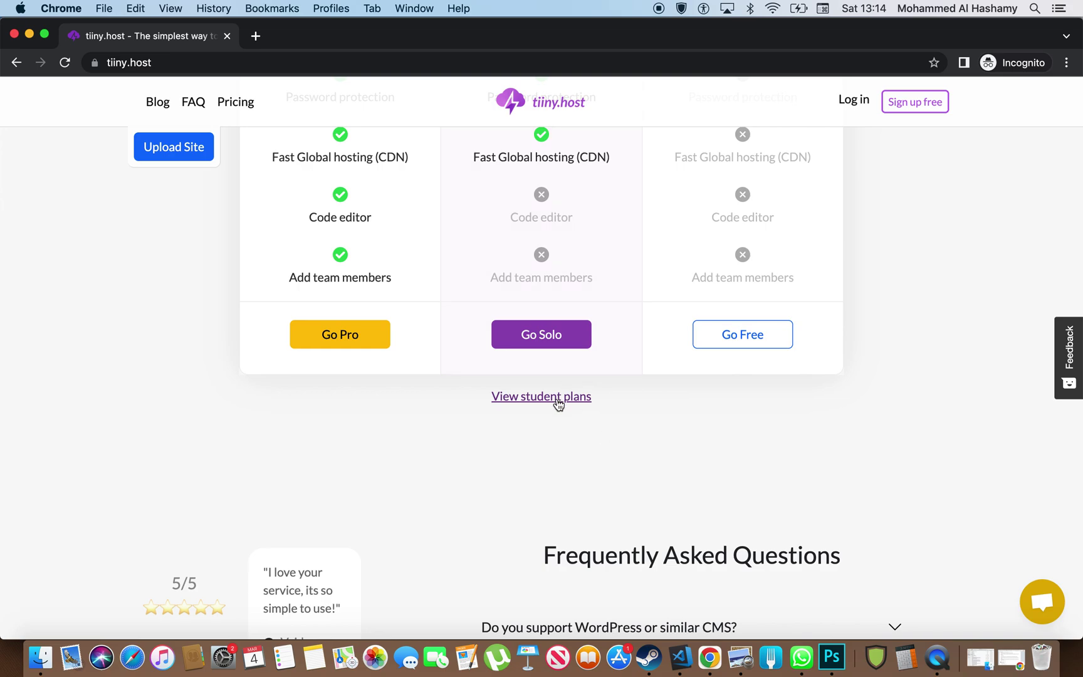
pyautogui.scroll(2, 558, 405)
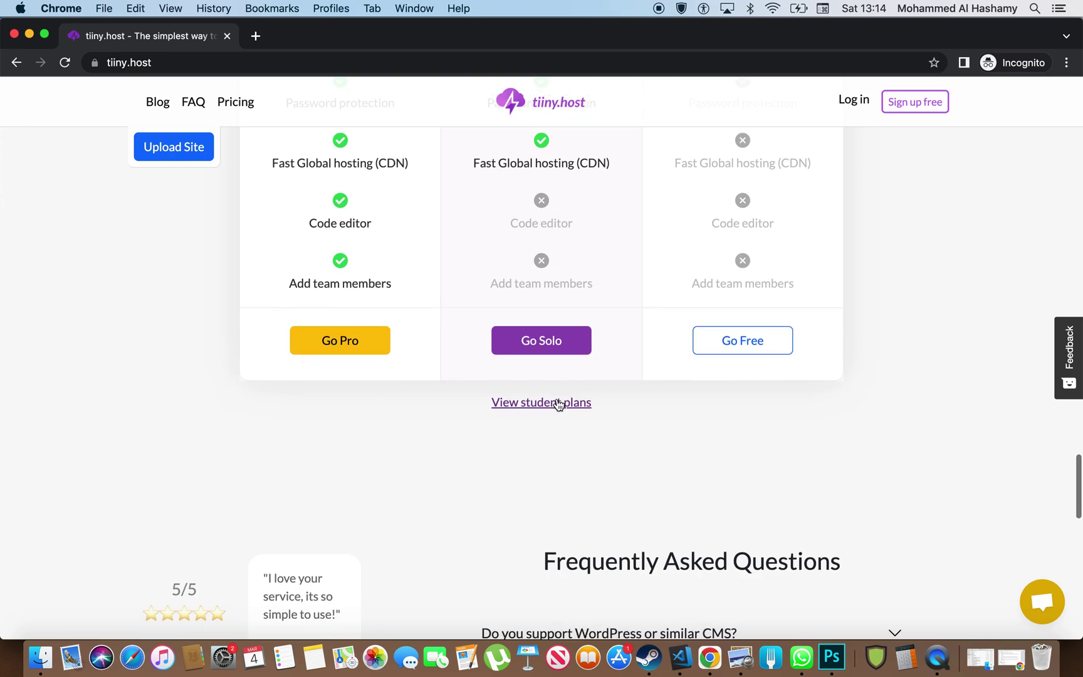
pyautogui.scroll(8, 983, 119)
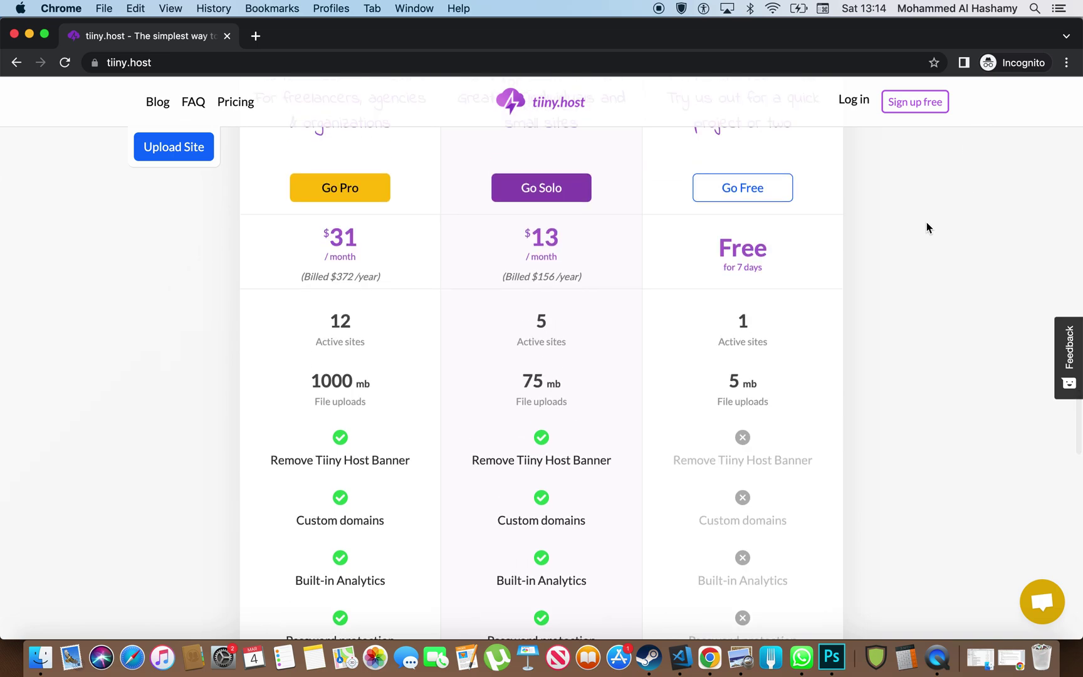
pyautogui.scroll(8, 926, 222)
pyautogui.scroll(-10, 926, 227)
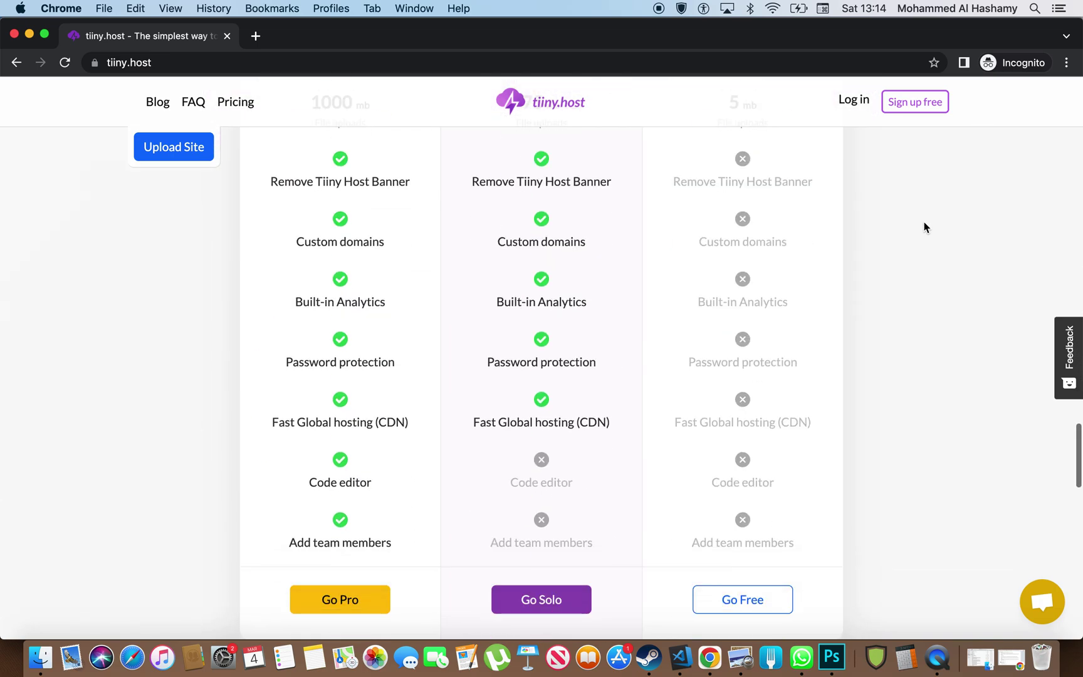
pyautogui.scroll(-5, 926, 227)
pyautogui.scroll(-3, 925, 227)
pyautogui.scroll(-1, 742, 361)
pyautogui.click(726, 307)
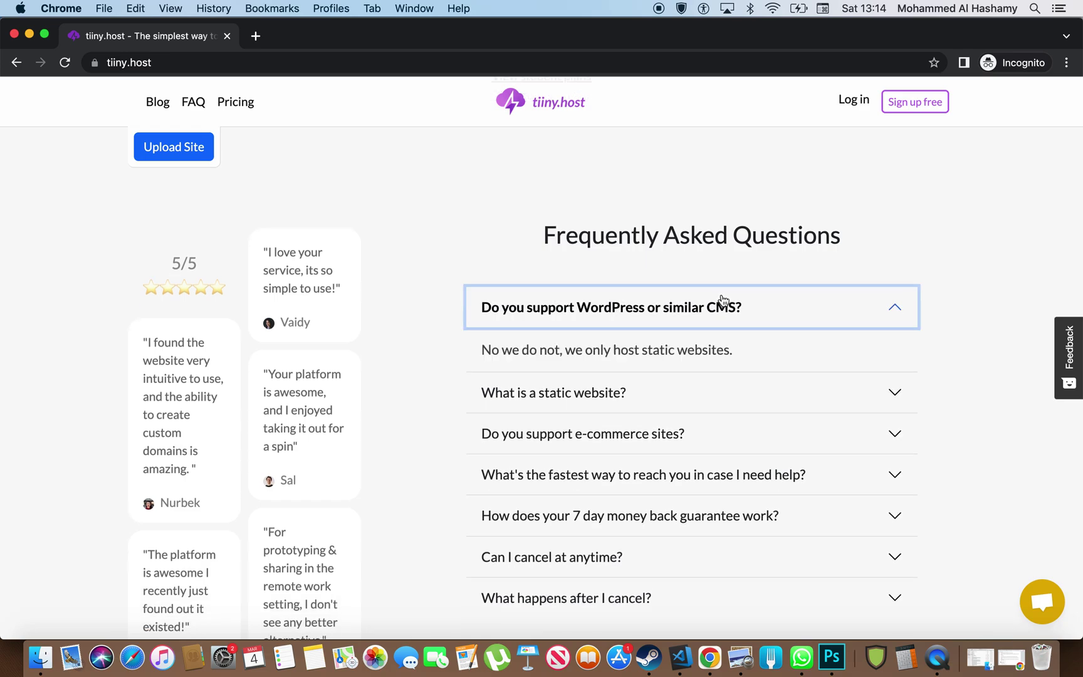
# Step: Collapse and then reopen the WordPress FAQ answer to read that only static sites are hosted
pyautogui.click(720, 302)
pyautogui.scroll(-2, 732, 414)
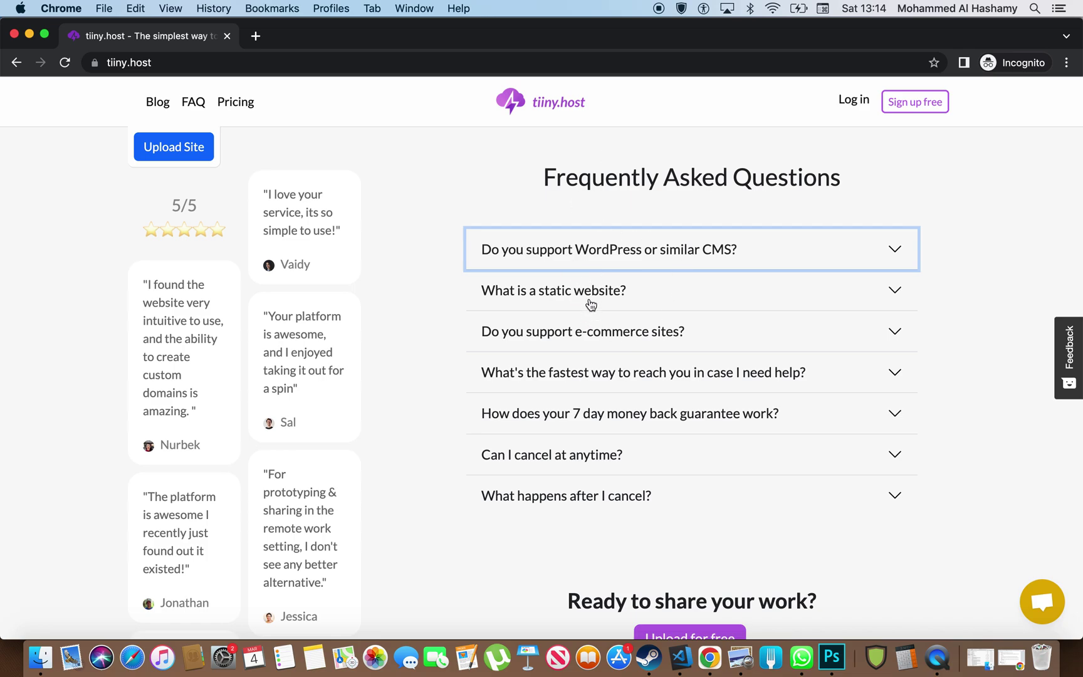
pyautogui.scroll(-5, 585, 279)
pyautogui.scroll(4, 612, 238)
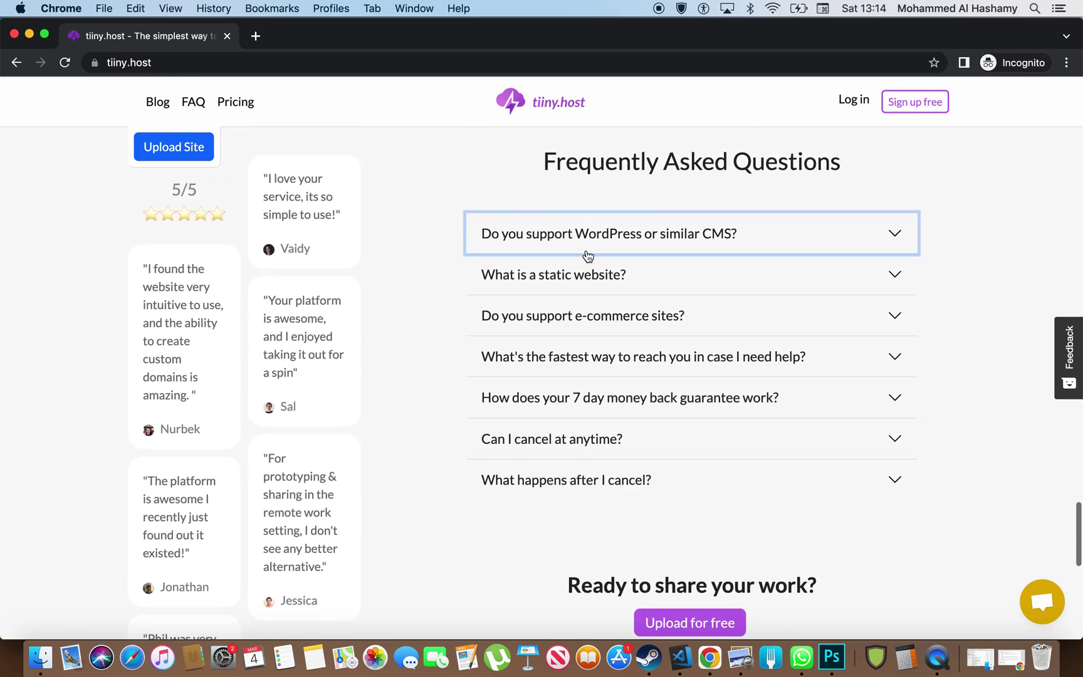
pyautogui.click(616, 232)
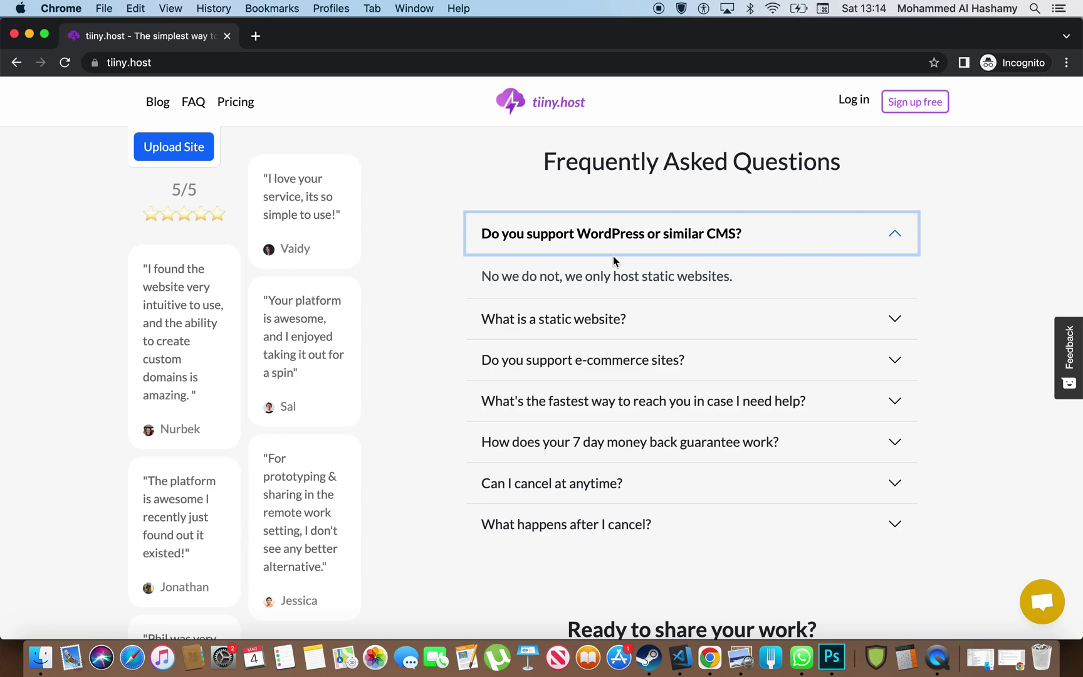
# Step: Jump back up to the empty upload form with the .tiiny.site domain
pyautogui.scroll(-4, 613, 256)
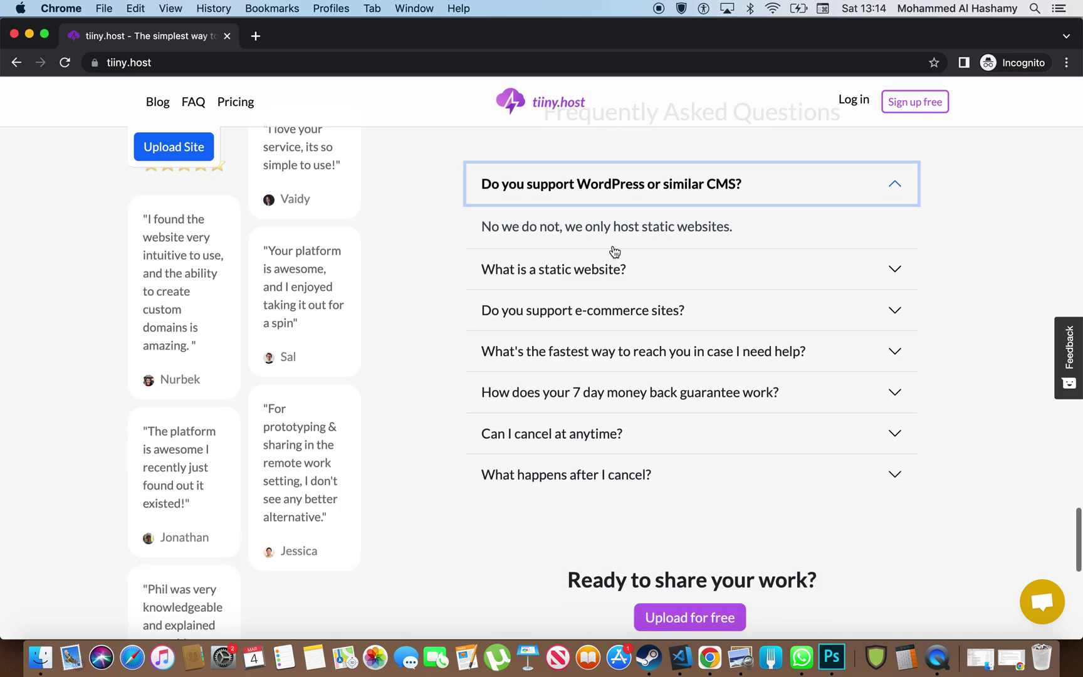
pyautogui.scroll(-4, 210, 271)
pyautogui.scroll(3, 213, 238)
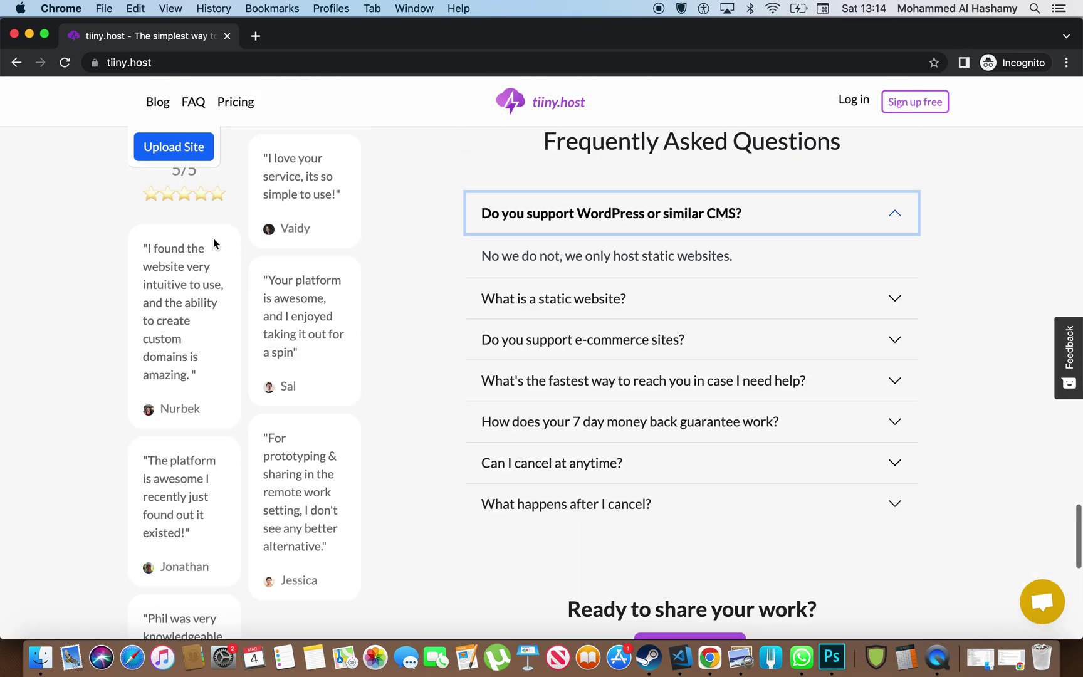
pyautogui.scroll(5, 166, 160)
pyautogui.click(166, 160)
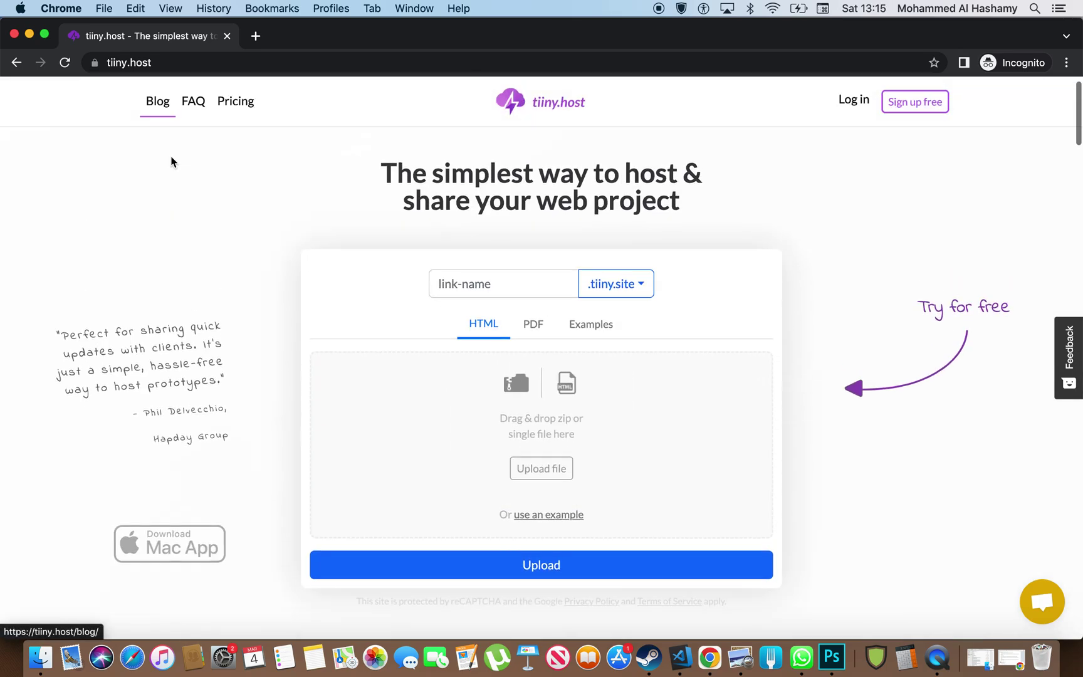
# Step: Visit the FAQ help page and then the pricing page
pyautogui.scroll(-20, 172, 163)
pyautogui.scroll(20, 368, 293)
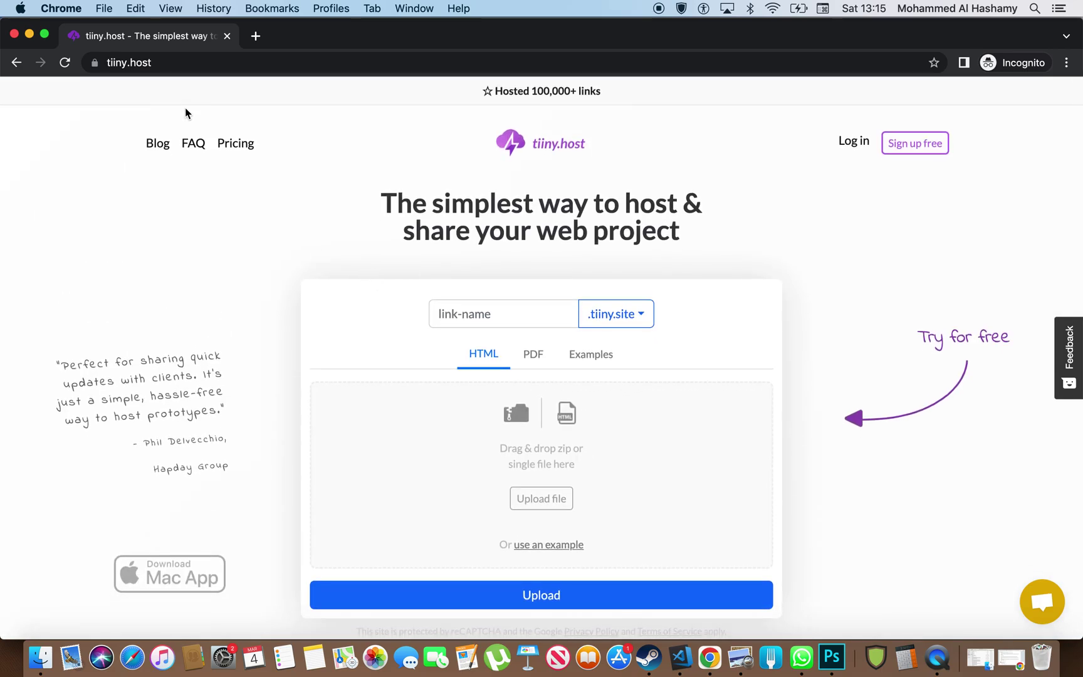
pyautogui.click(193, 143)
pyautogui.scroll(-15, 258, 345)
pyautogui.scroll(15, 268, 363)
pyautogui.click(262, 119)
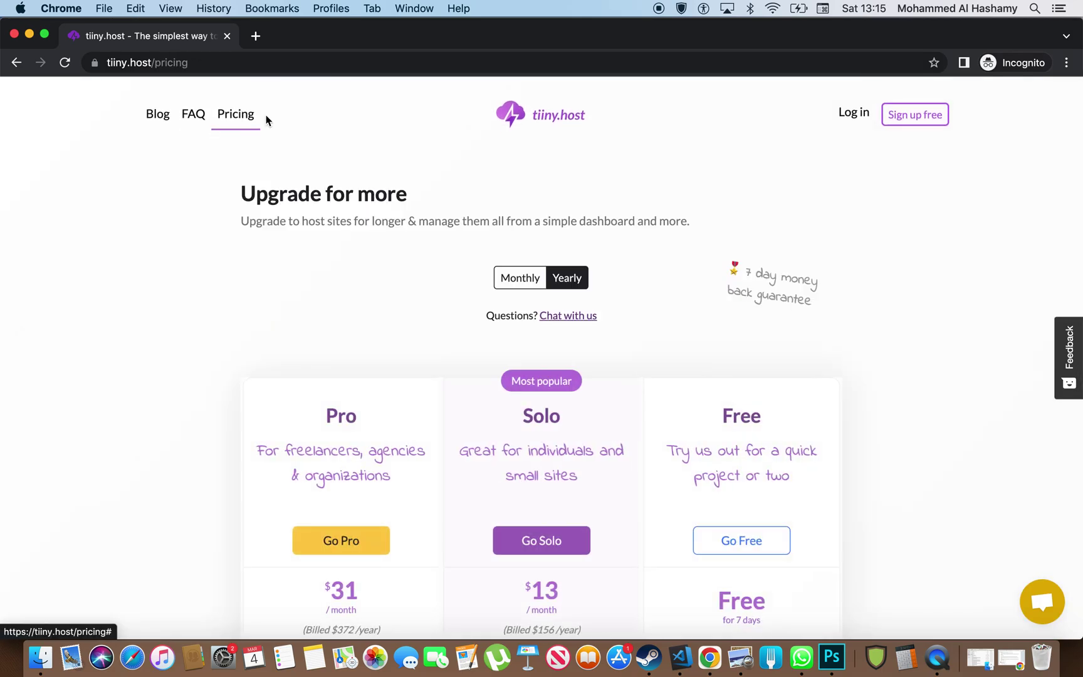
# Step: Open the tiiny.host log in page and focus its empty email field
pyautogui.click(854, 115)
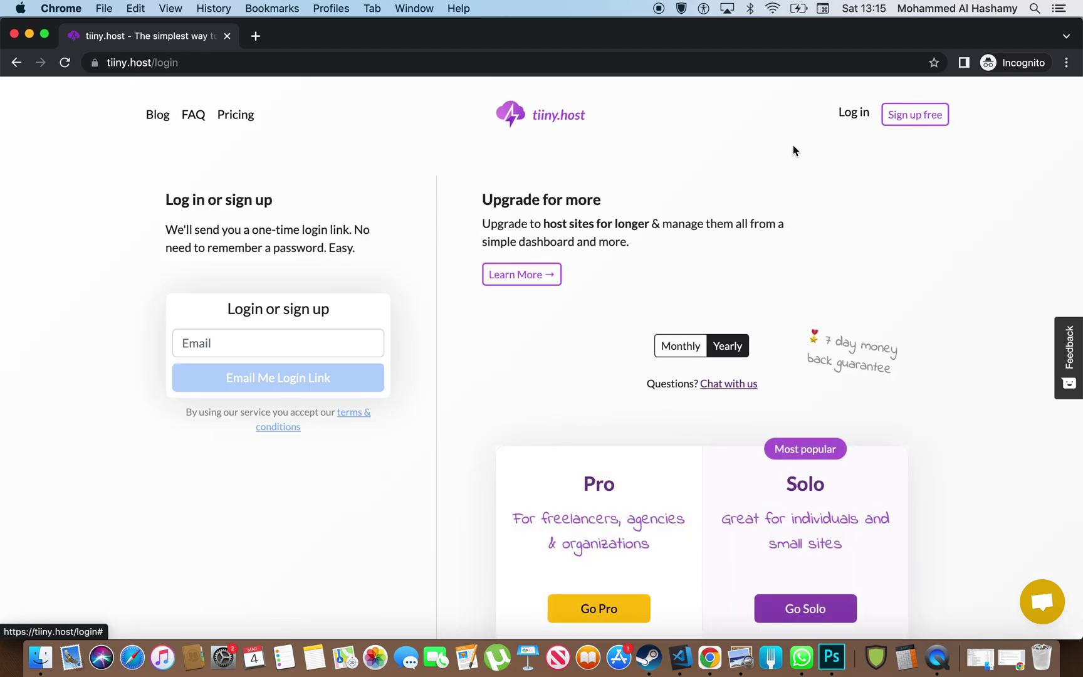
pyautogui.scroll(-10, 866, 119)
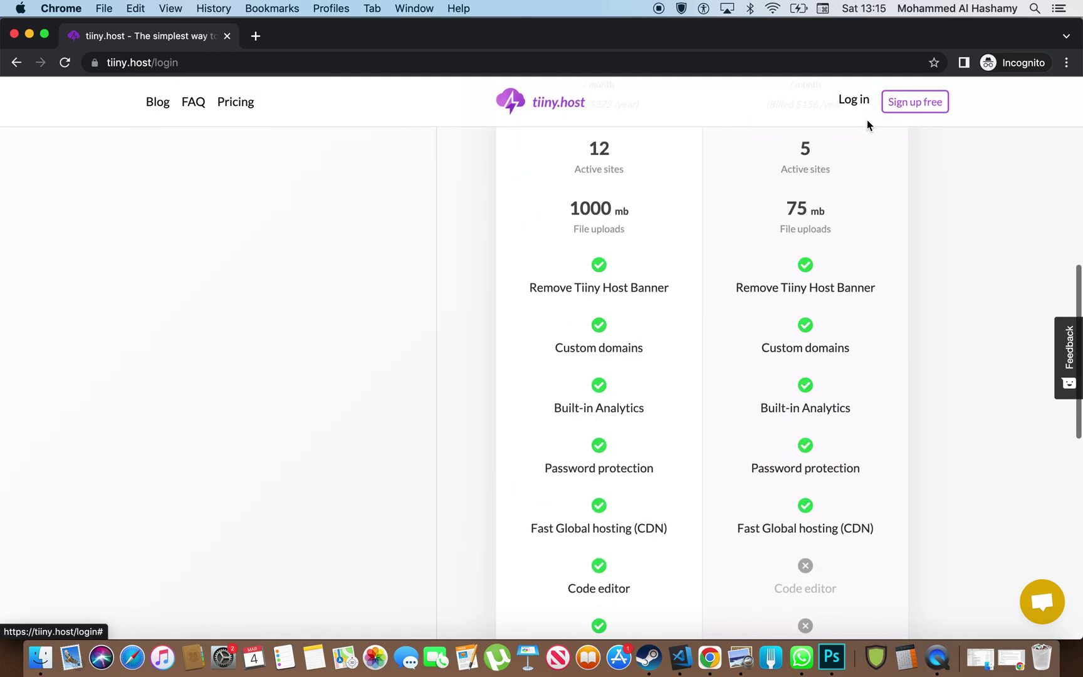
pyautogui.scroll(-5, 867, 124)
pyautogui.scroll(15, 808, 229)
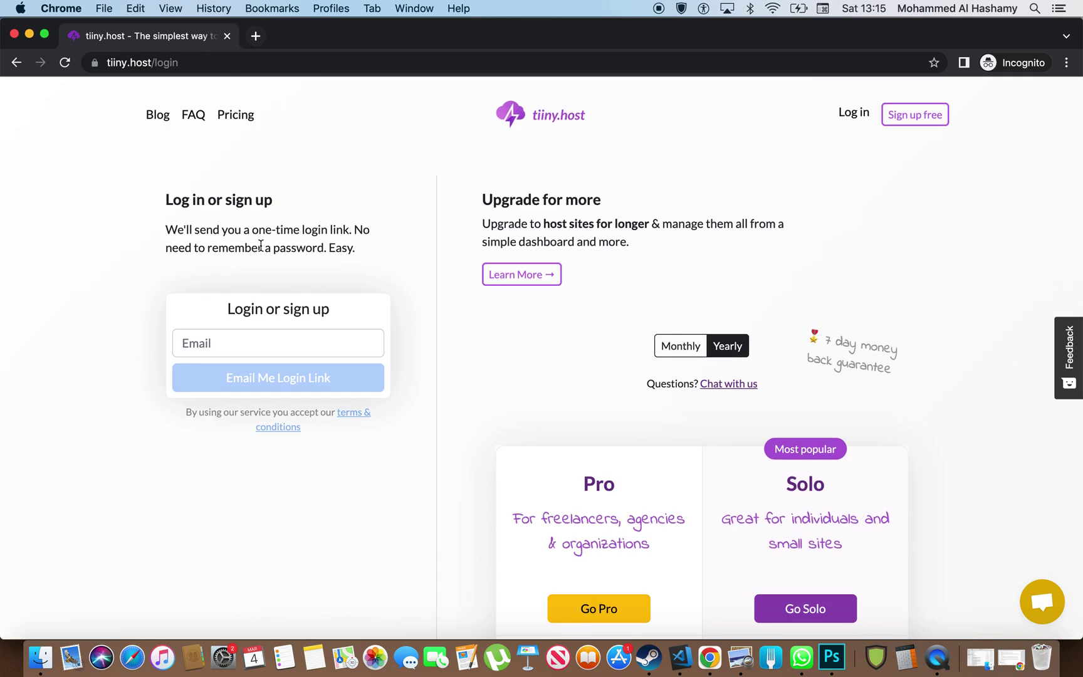
pyautogui.click(247, 336)
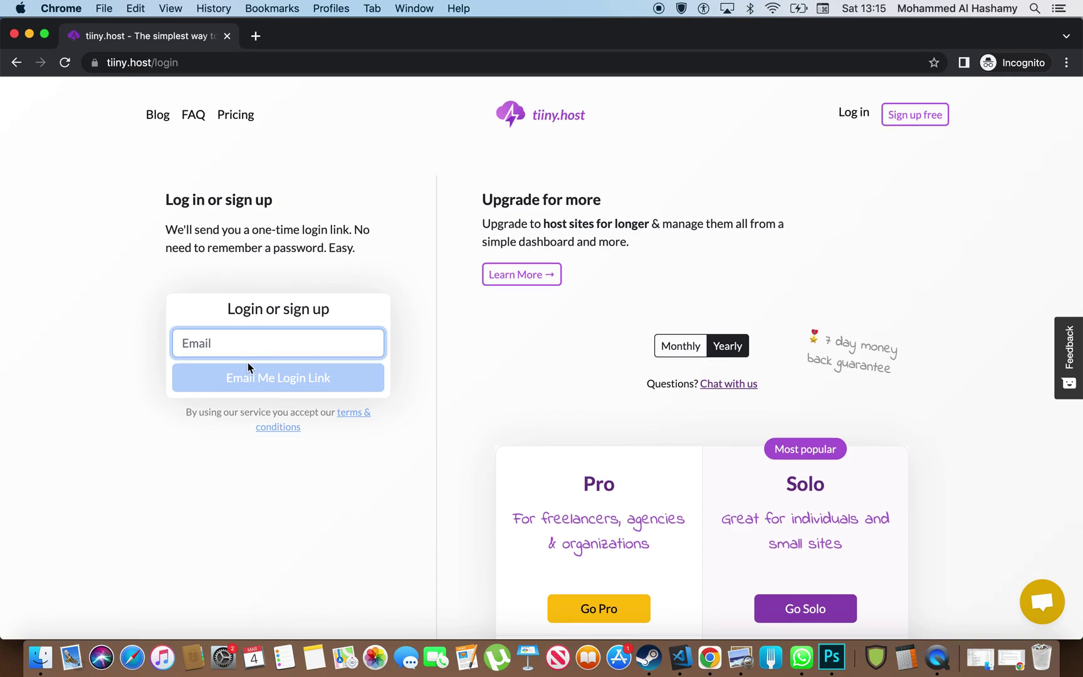
# Step: Close the private browsing window and switch from Finder back to the browser
pyautogui.click(227, 36)
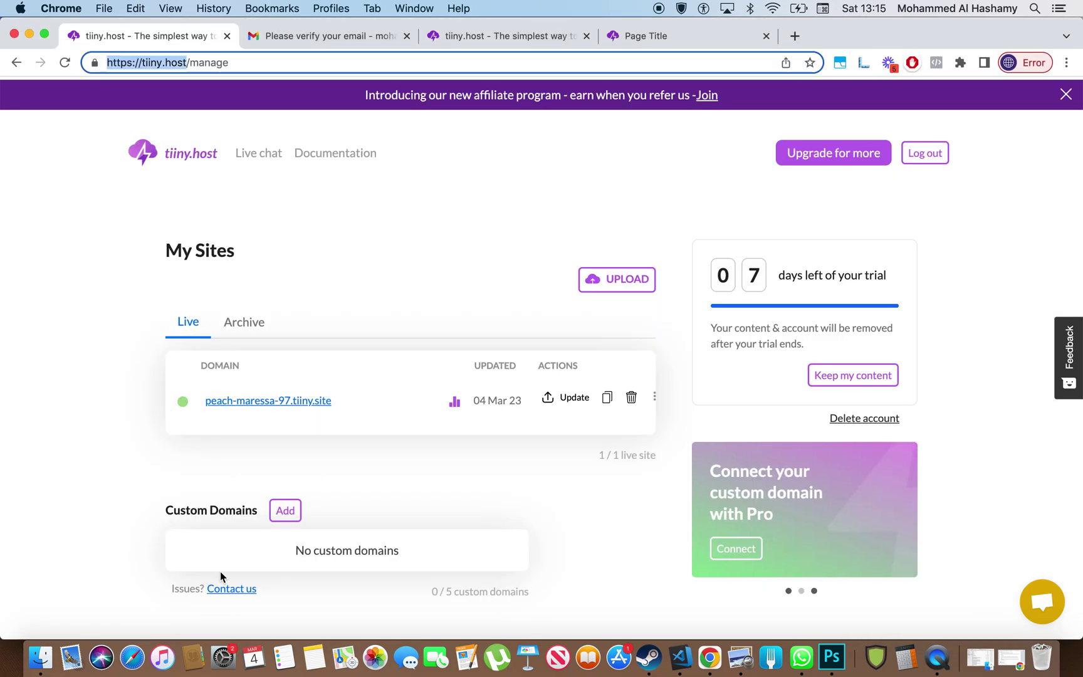
pyautogui.click(40, 657)
pyautogui.press('super+Tab')
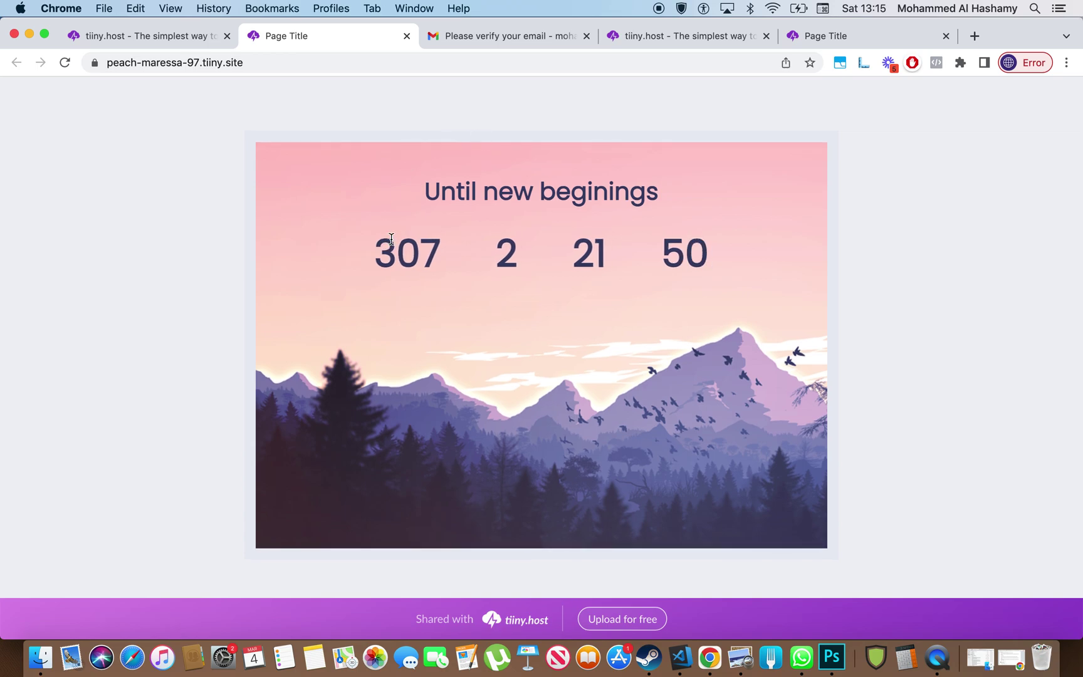
# Step: View the peach-maressa-97.tiiny.site countdown page, then return to the My Sites dashboard tab
pyautogui.moveTo(435, 165); pyautogui.dragTo(469, 360)
pyautogui.click(444, 322)
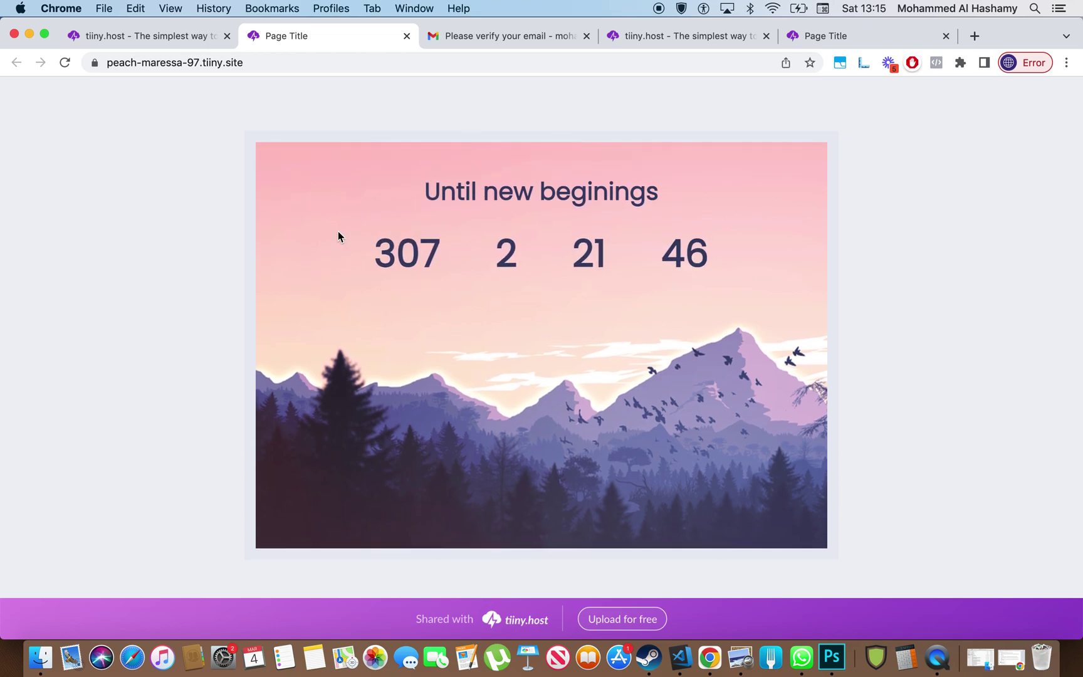
pyautogui.click(156, 32)
pyautogui.scroll(-3, 249, 244)
pyautogui.scroll(3, 242, 249)
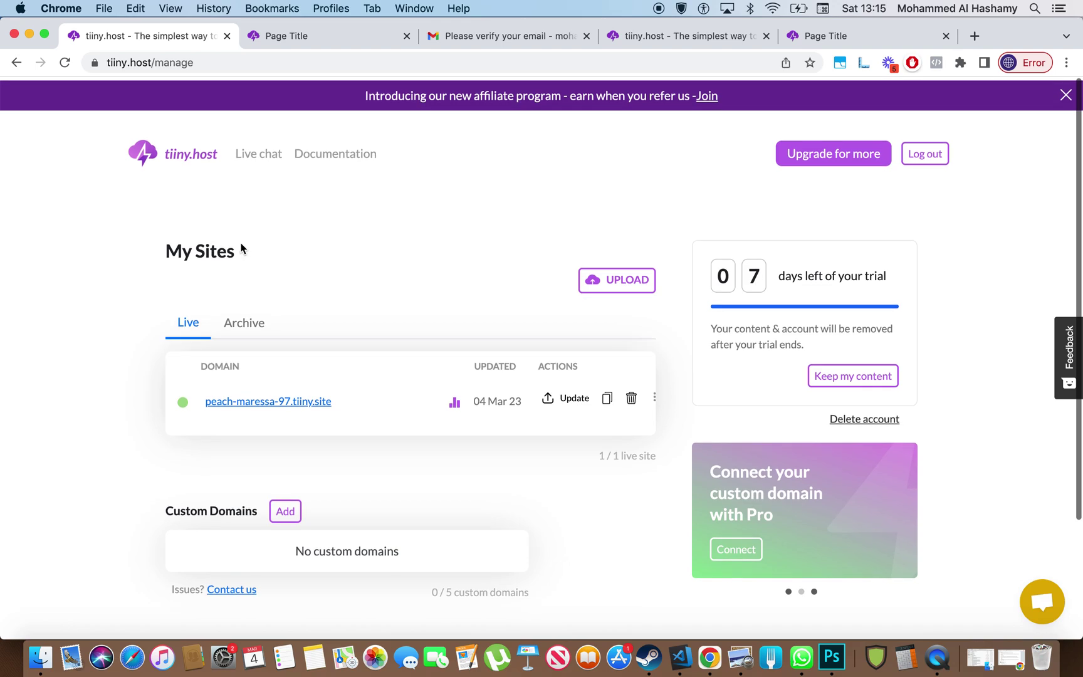
pyautogui.scroll(-1, 238, 247)
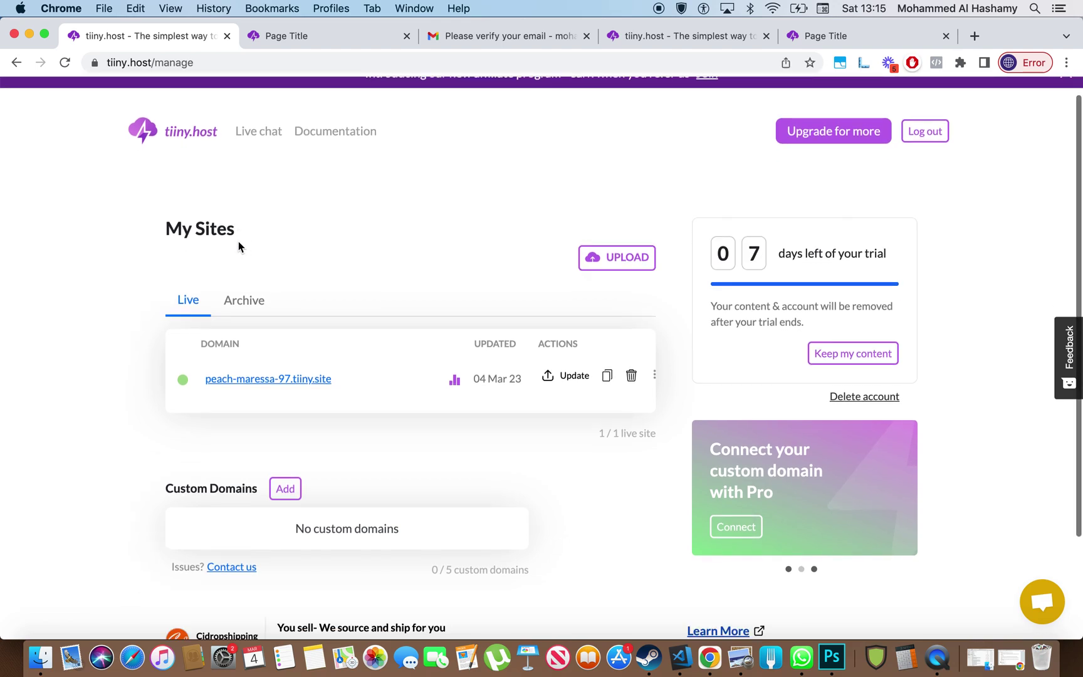
pyautogui.click(264, 138)
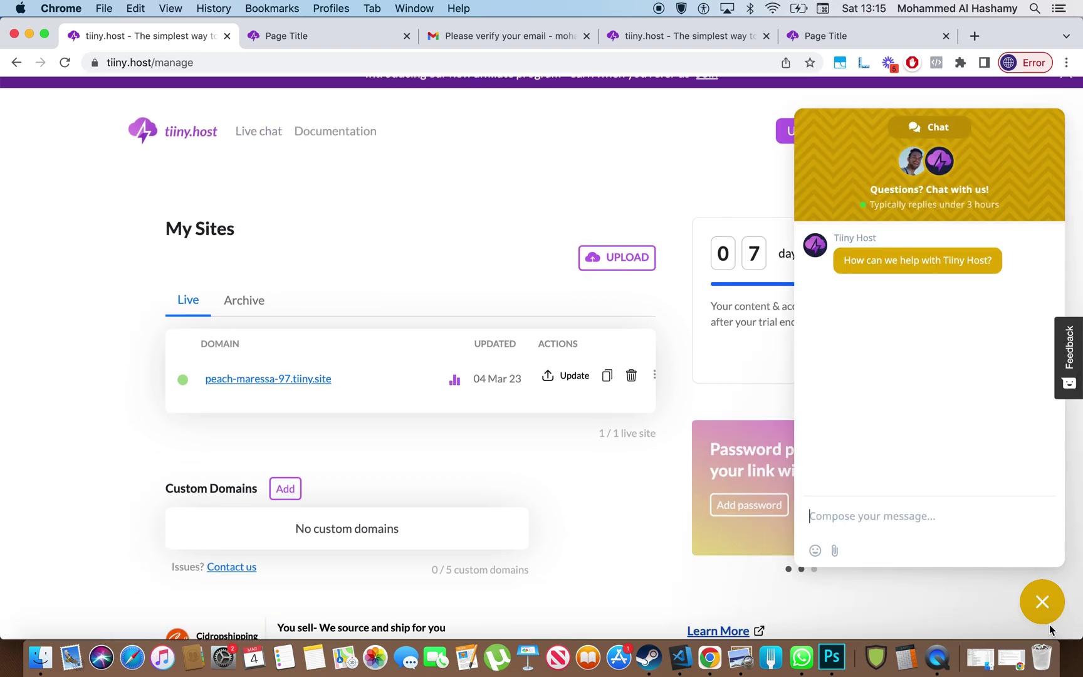
pyautogui.click(1044, 602)
pyautogui.scroll(1, 517, 242)
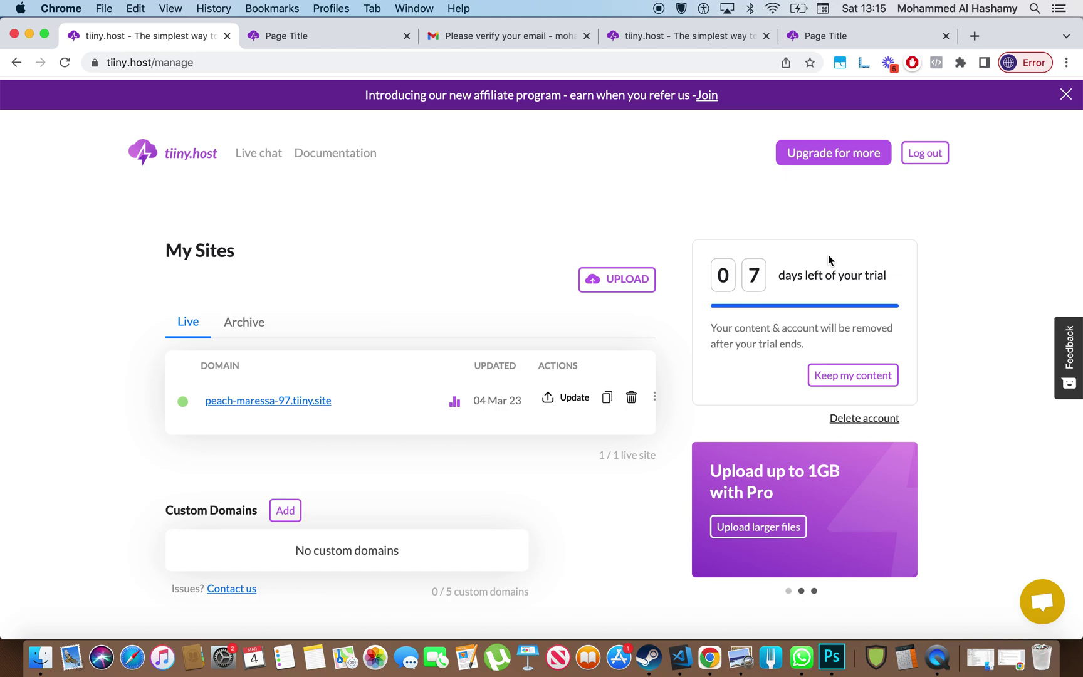
pyautogui.moveTo(829, 255); pyautogui.dragTo(872, 315)
pyautogui.click(837, 344)
pyautogui.scroll(-5, 837, 346)
pyautogui.scroll(4, 305, 404)
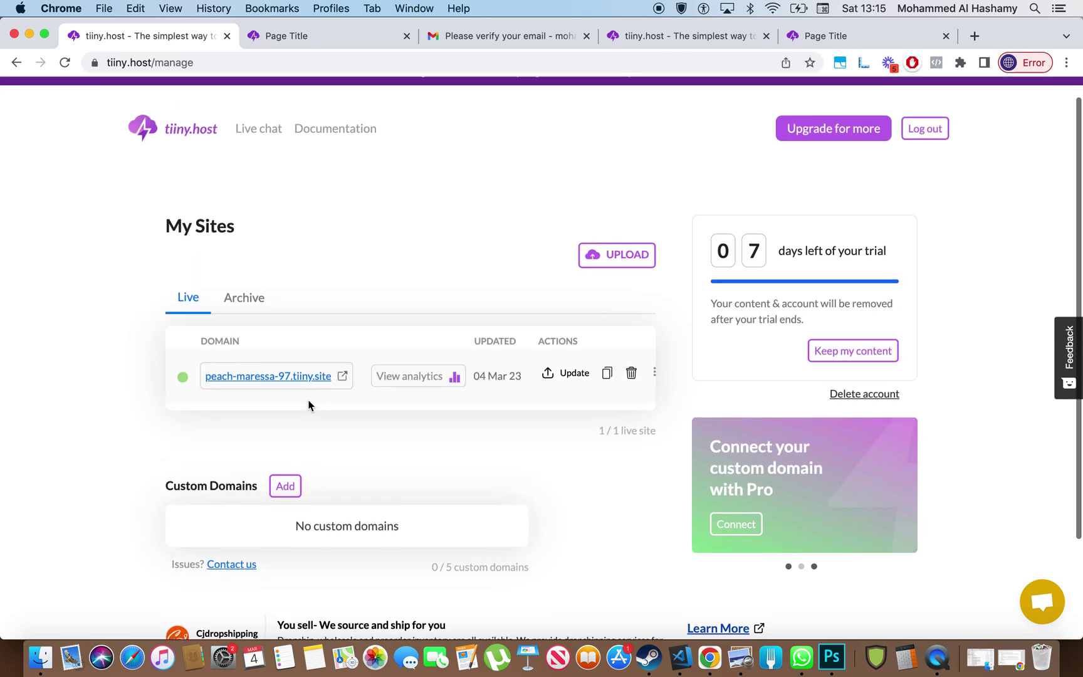
pyautogui.hotkey('ctrl', 'Up')
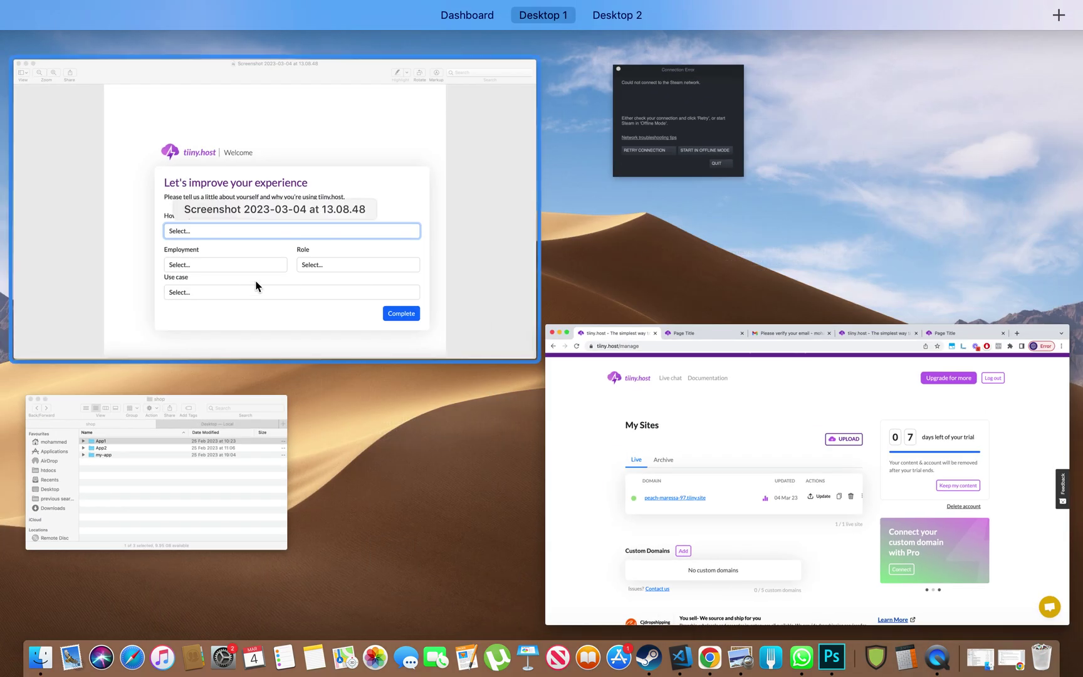
# Step: In the shop Finder window, compress the App1 folder into a 2 KB App1.zip
pyautogui.click(164, 503)
pyautogui.click(246, 322)
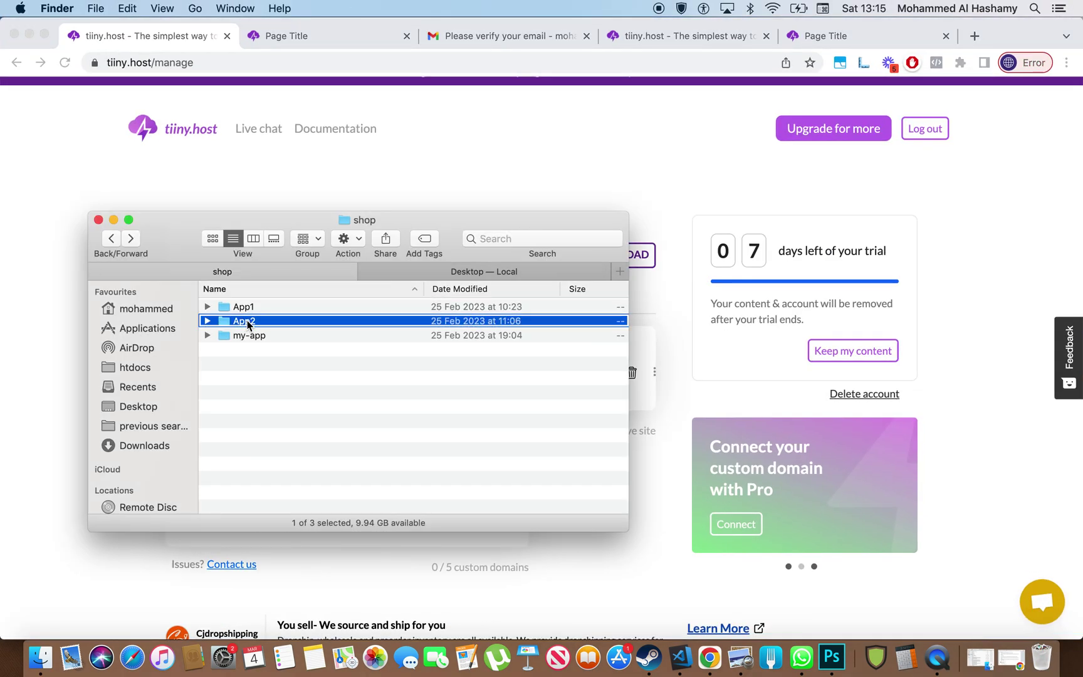
pyautogui.rightClick(247, 323)
pyautogui.click(254, 307)
pyautogui.rightClick(257, 310)
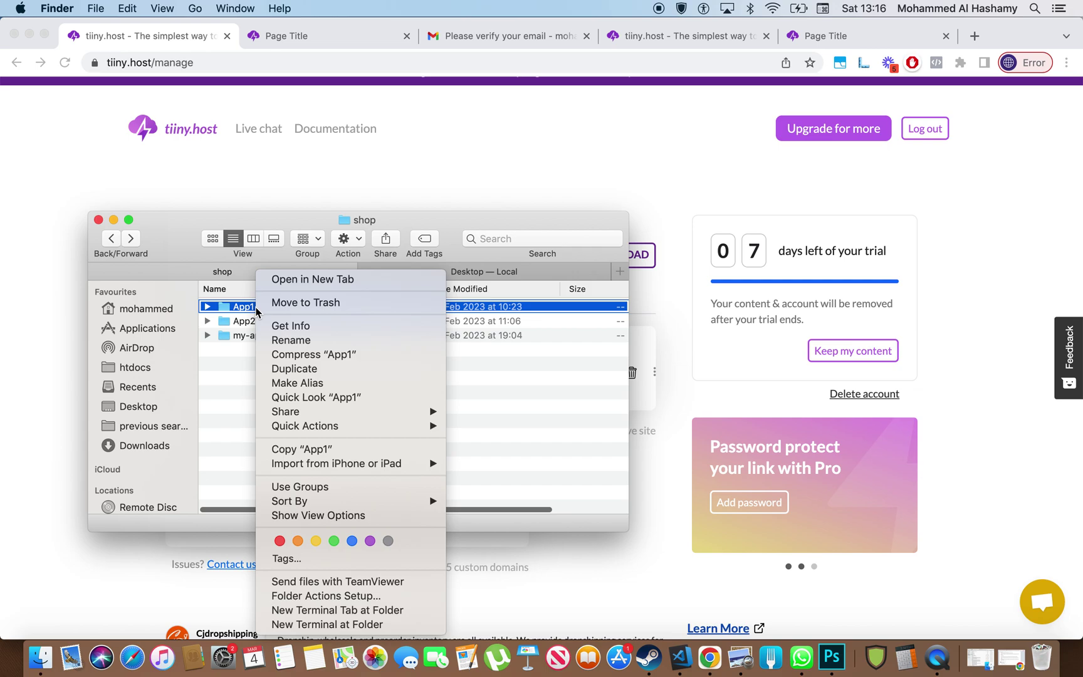
pyautogui.click(356, 353)
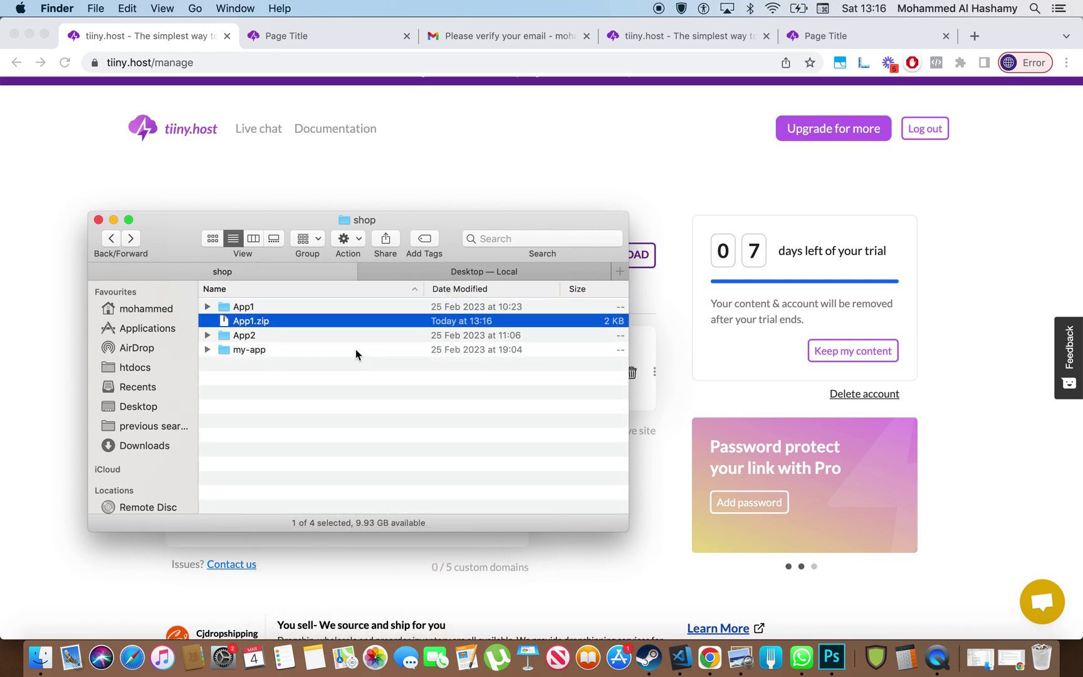
pyautogui.hscroll(5, 307, 341)
pyautogui.hscroll(-5, 307, 338)
# Step: Delete the existing peach-maressa site from the dashboard to free the one-live-site slot
pyautogui.click(755, 323)
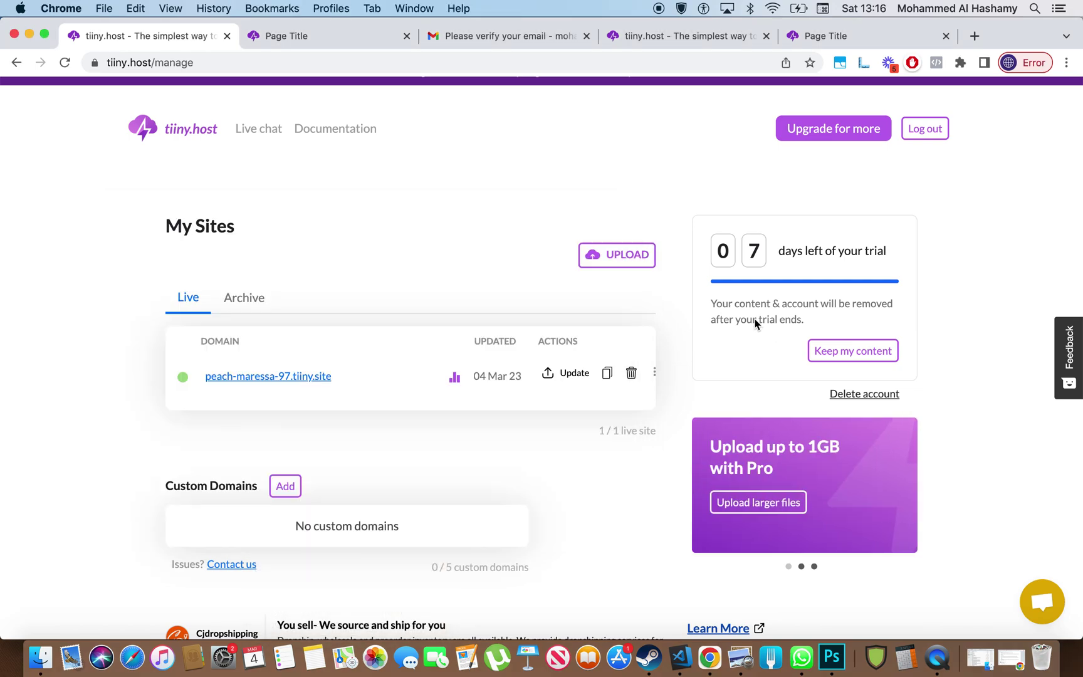
pyautogui.click(600, 263)
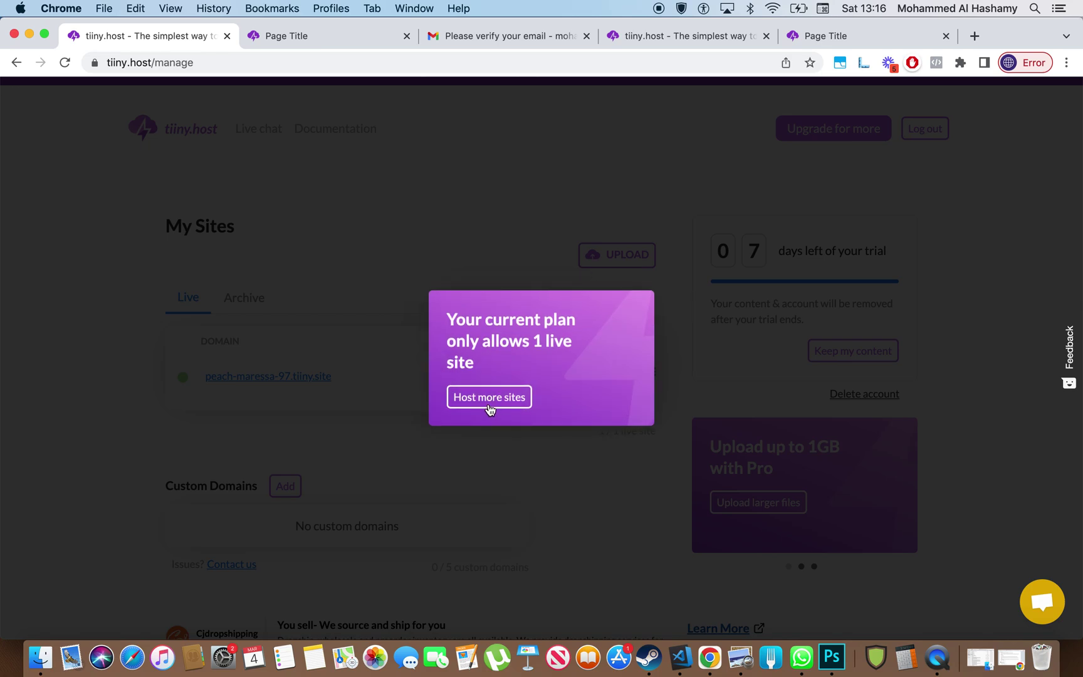
pyautogui.click(494, 451)
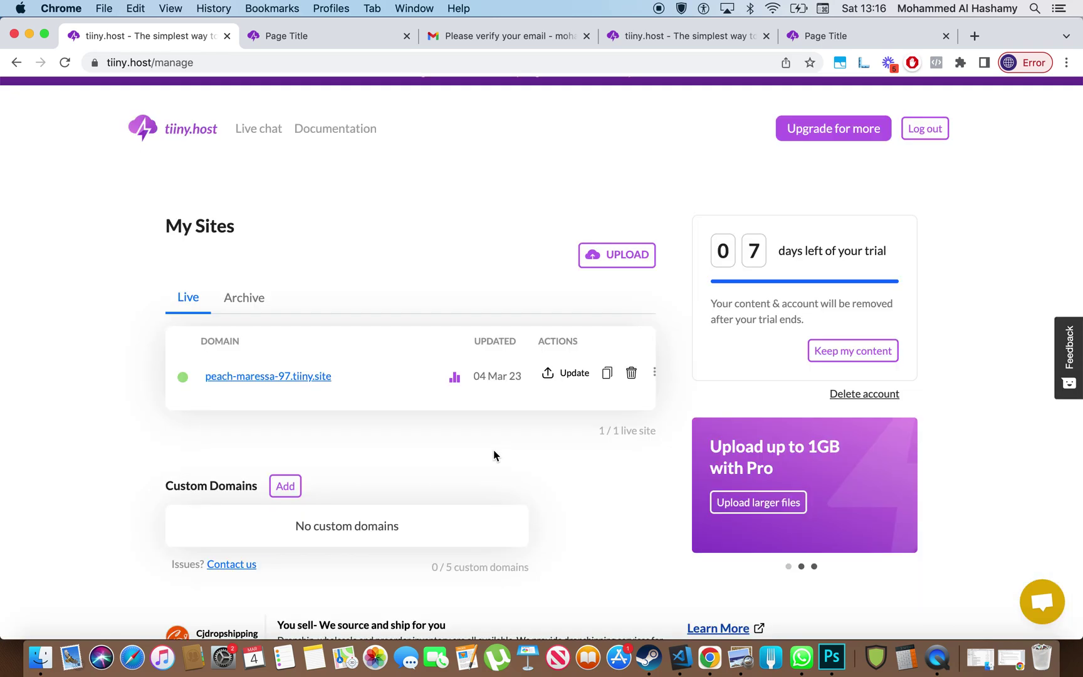
pyautogui.click(630, 368)
pyautogui.click(675, 376)
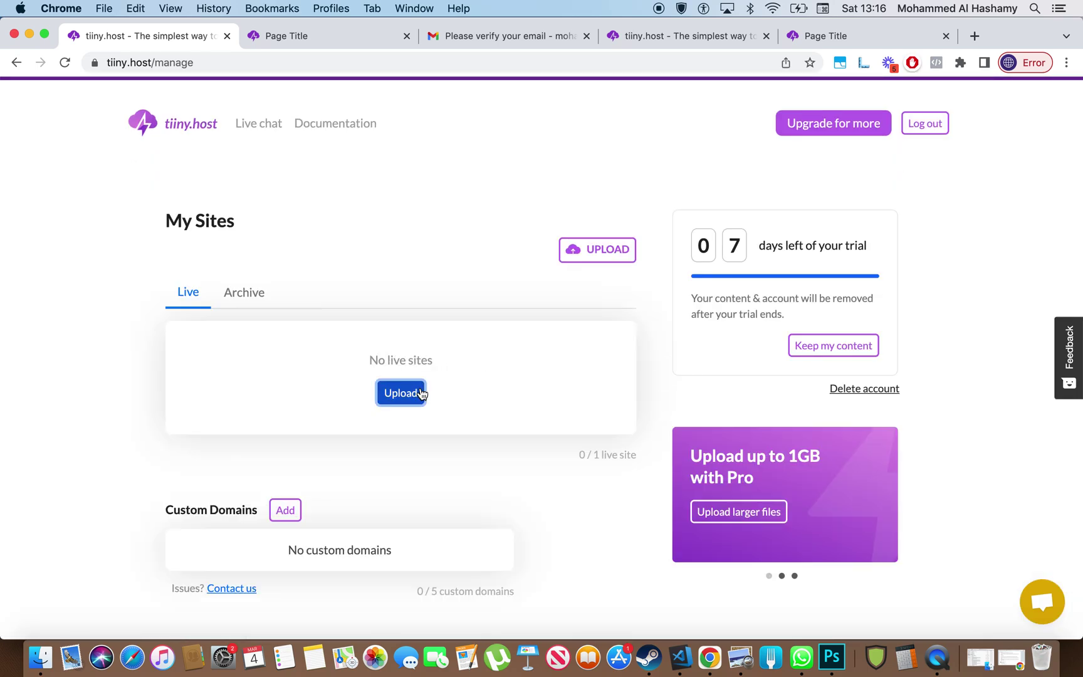
# Step: Upload App1.zip, launch it as turquoise-juliann-55.tiiny.site, and open the live site
pyautogui.click(419, 392)
pyautogui.click(511, 432)
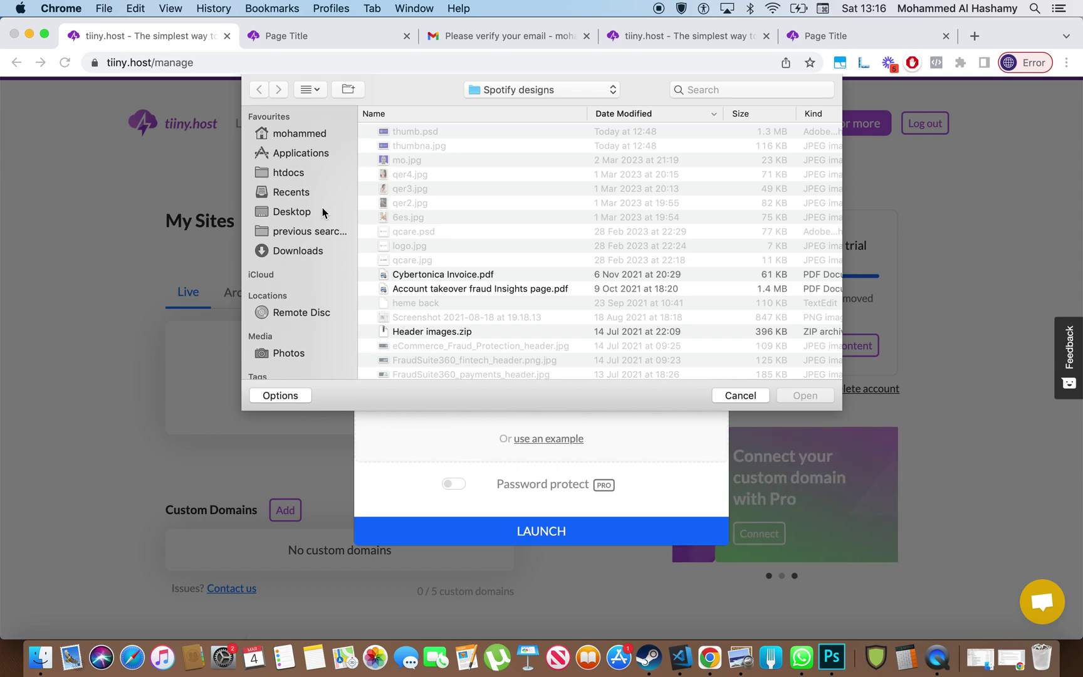
pyautogui.click(740, 395)
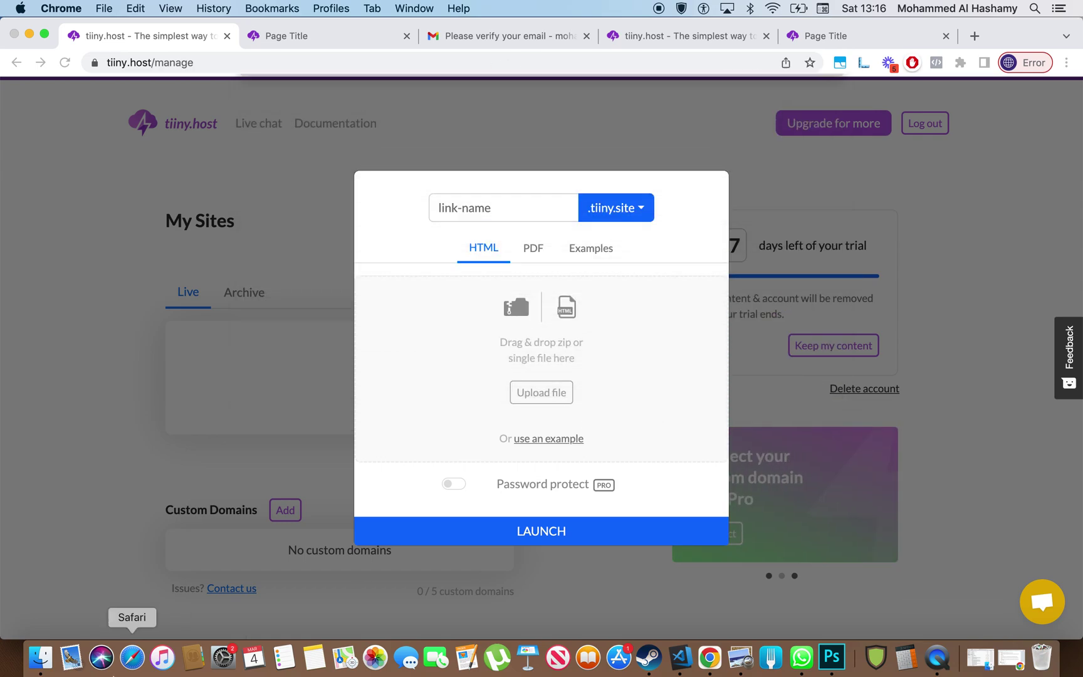
pyautogui.click(40, 657)
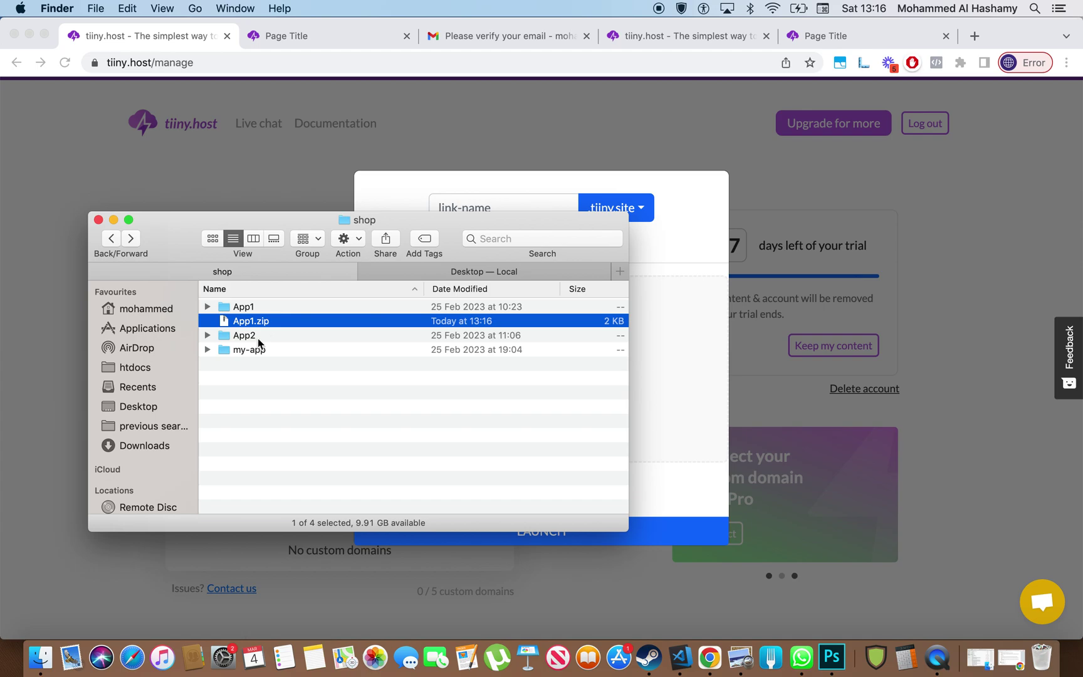
pyautogui.moveTo(268, 322); pyautogui.dragTo(672, 394)
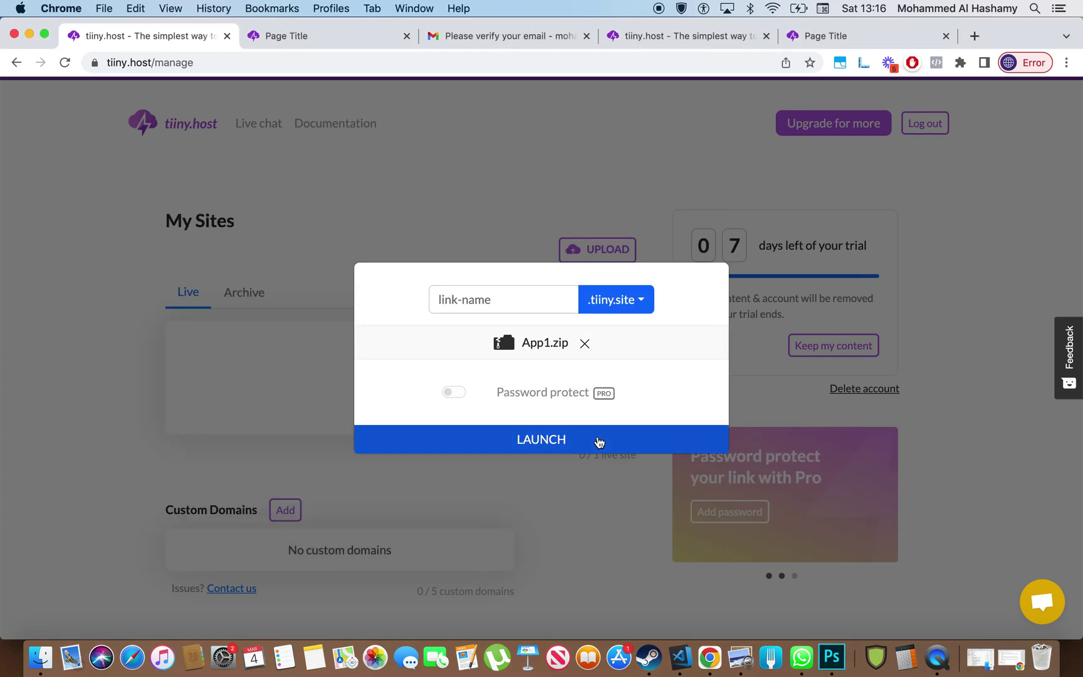
pyautogui.click(598, 439)
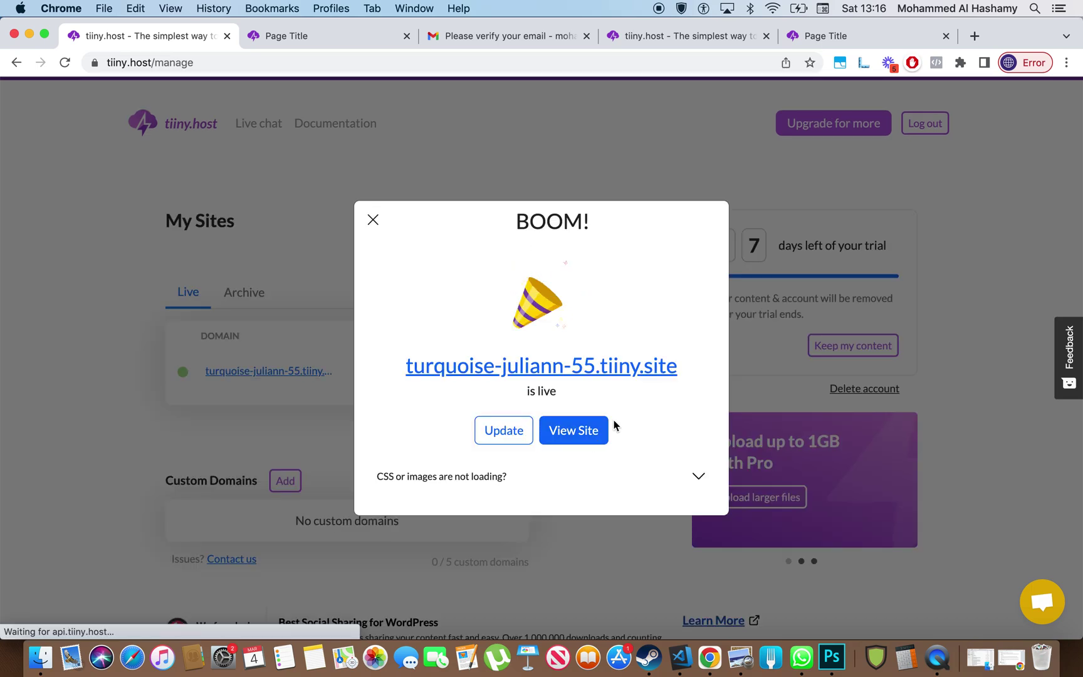
pyautogui.click(608, 363)
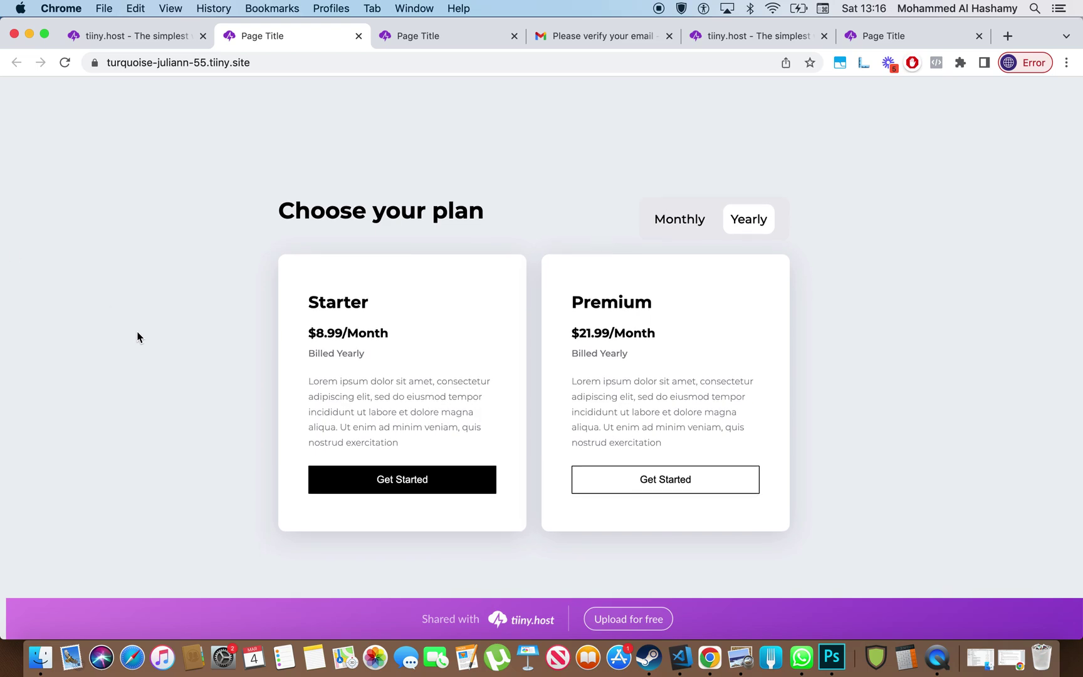
# Step: Load the turquoise-juliann-55.tiiny.site address in a private window to confirm it works, then close that window
pyautogui.click(265, 58)
pyautogui.press('super+c')
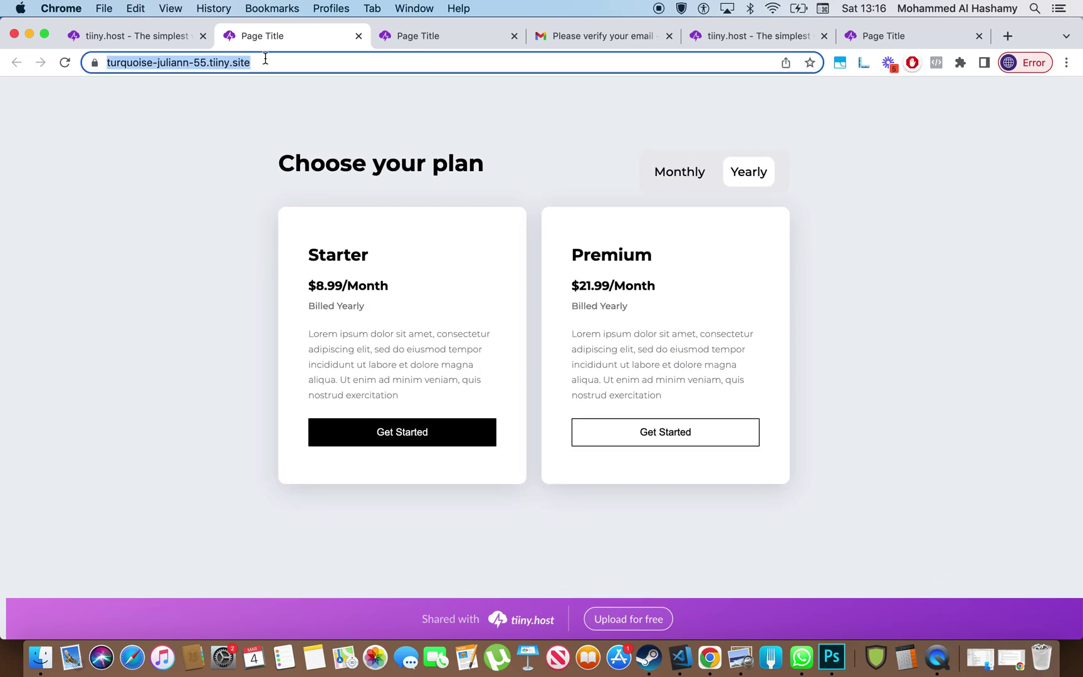
pyautogui.press('super+shift+n')
pyautogui.press('super+v')
pyautogui.press('Return')
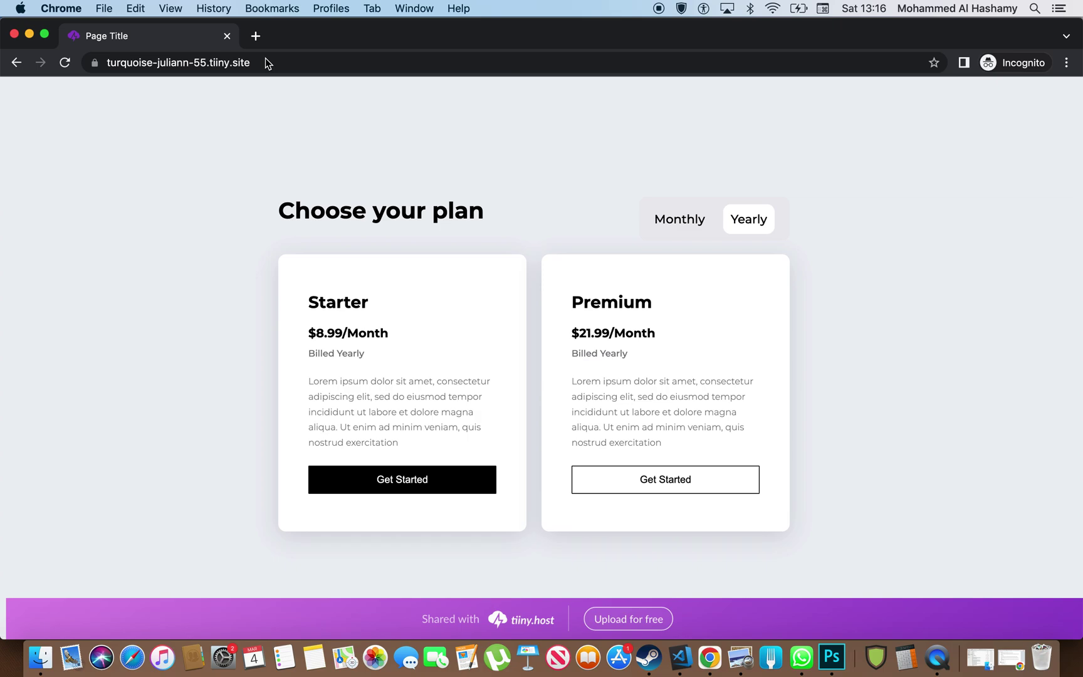
pyautogui.click(226, 37)
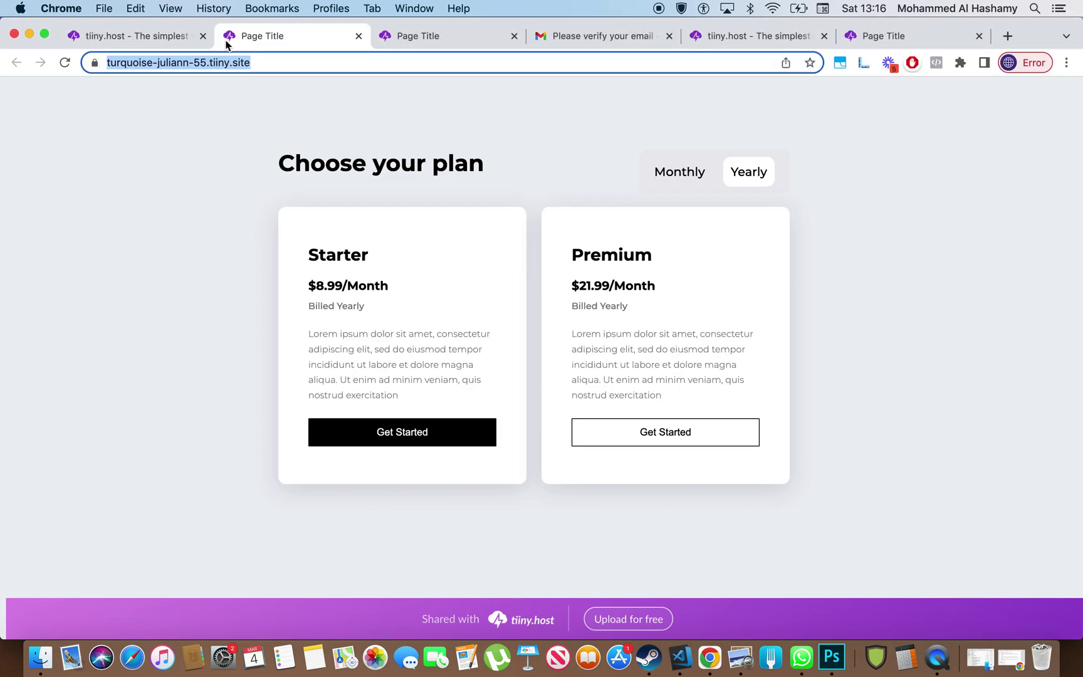
# Step: Return to the tiiny.host dashboard and dismiss the BOOM! success dialog
pyautogui.click(118, 44)
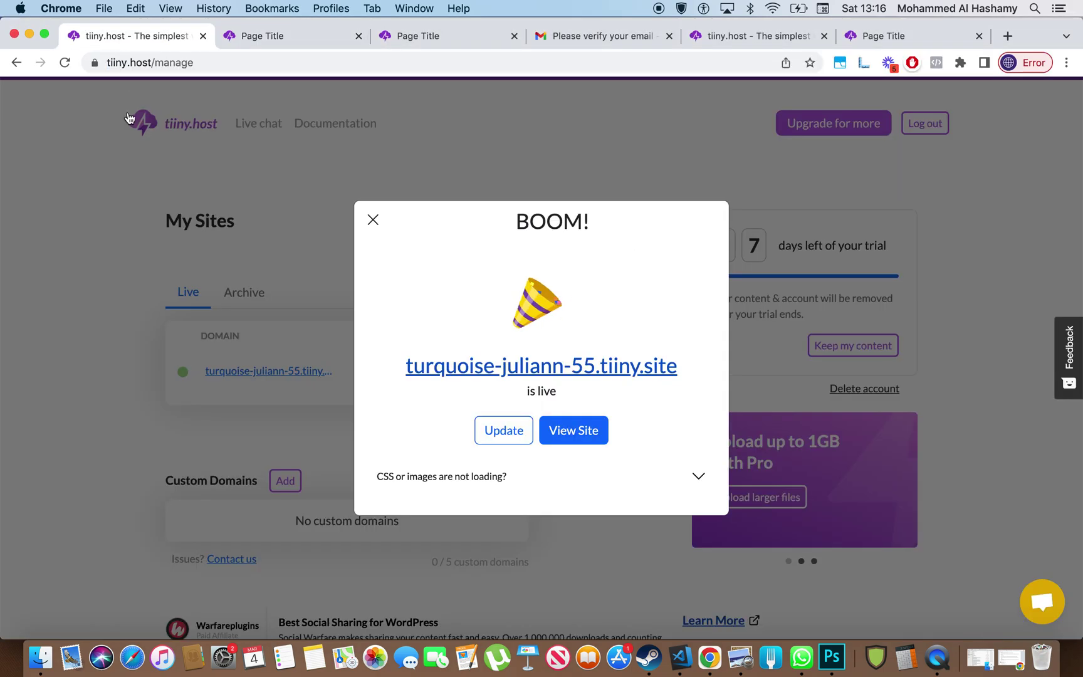
pyautogui.click(374, 217)
pyautogui.scroll(-3, 374, 215)
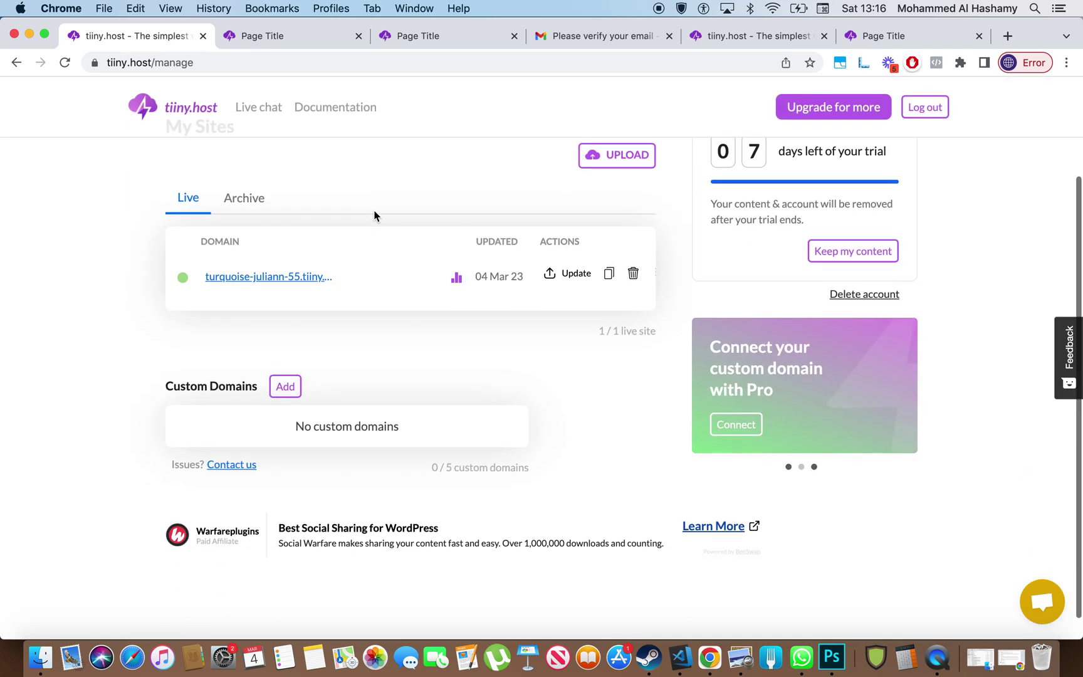